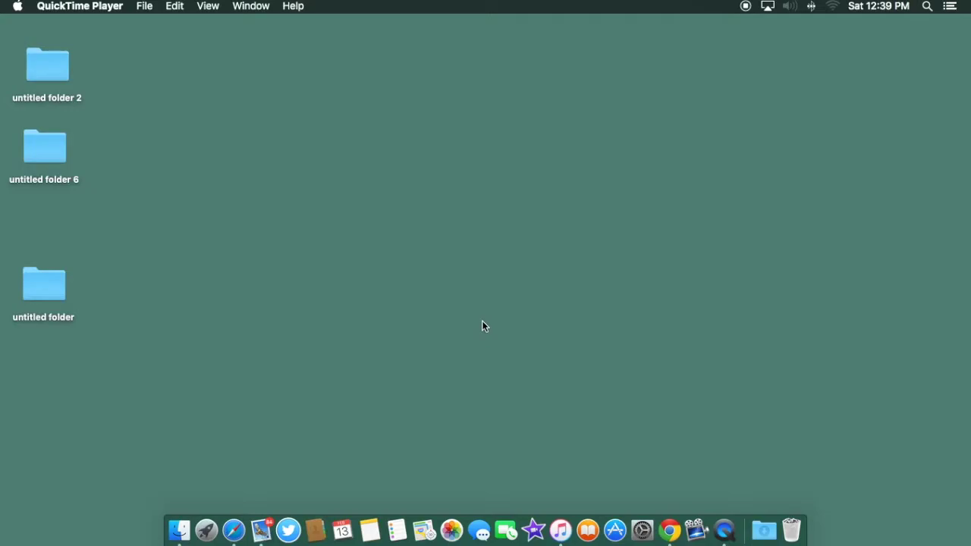
- Switch to the Finder desktop, then open and dismiss Launchpad without launching an app
click(452, 283)
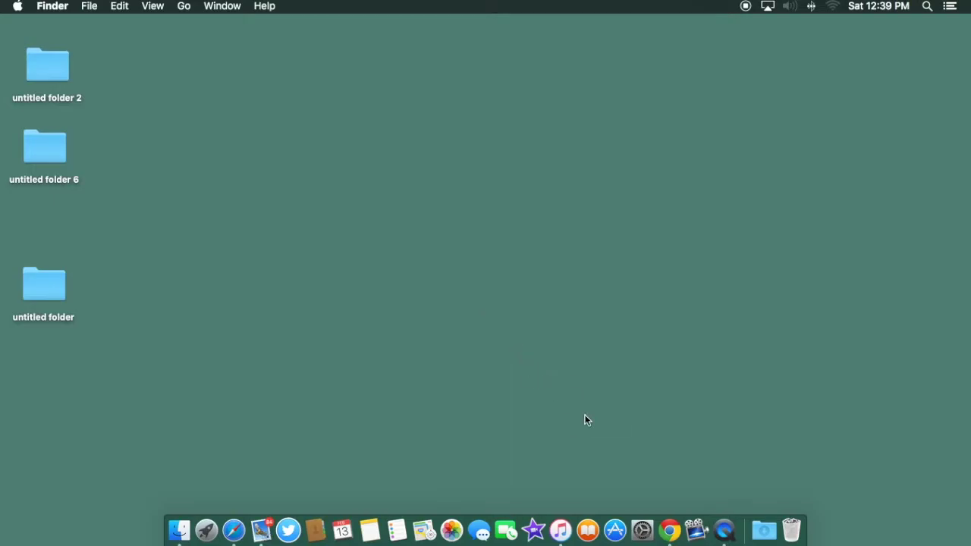
click(644, 523)
click(206, 530)
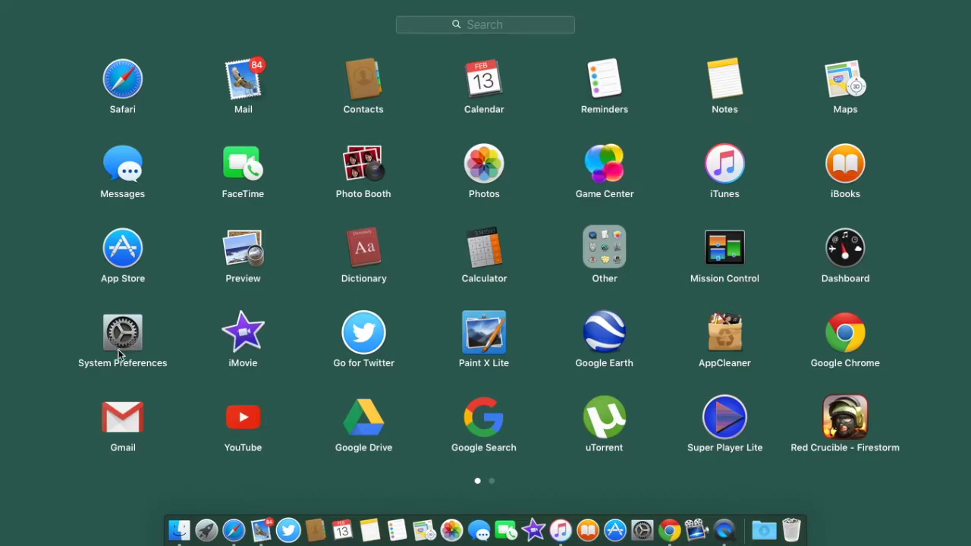
click(66, 401)
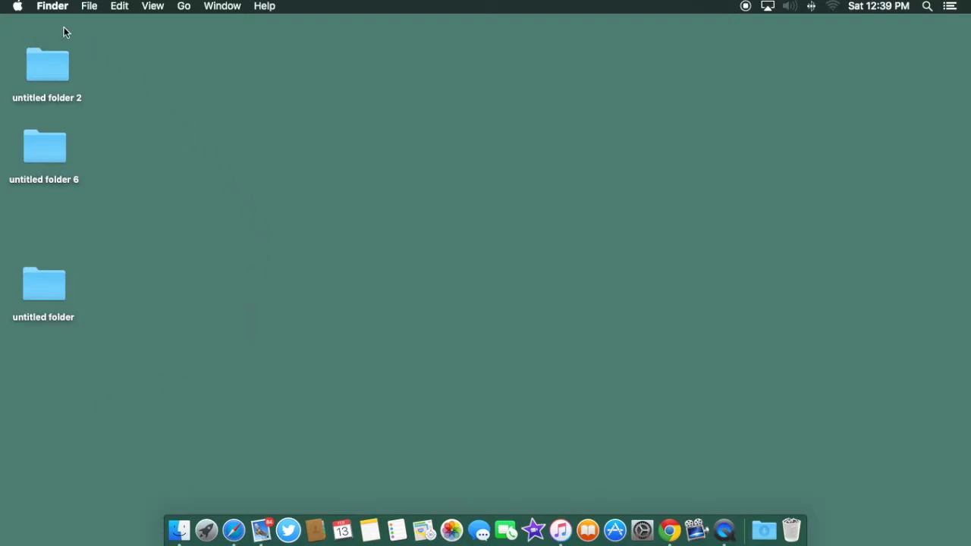
- Open and dismiss the Apple menu, then launch System Preferences from the Dock
click(18, 7)
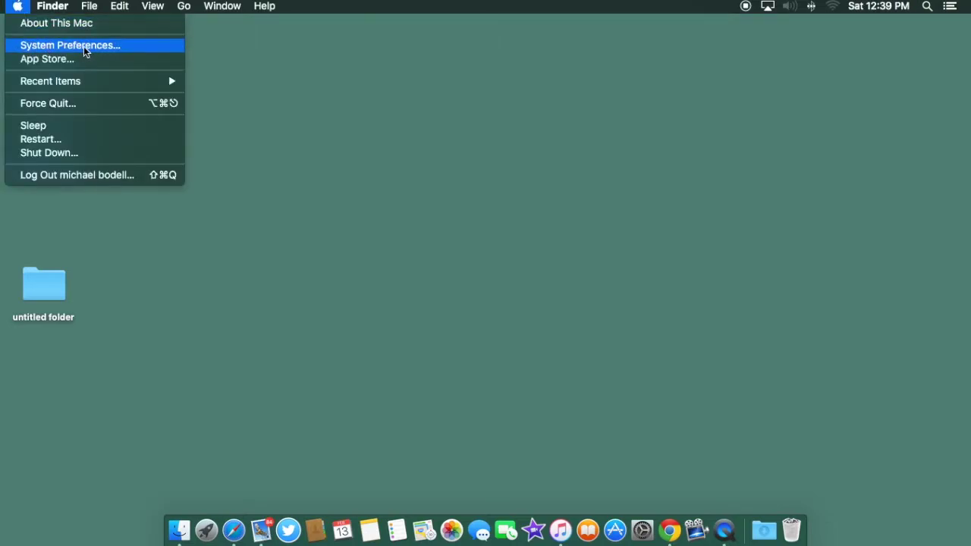
click(338, 104)
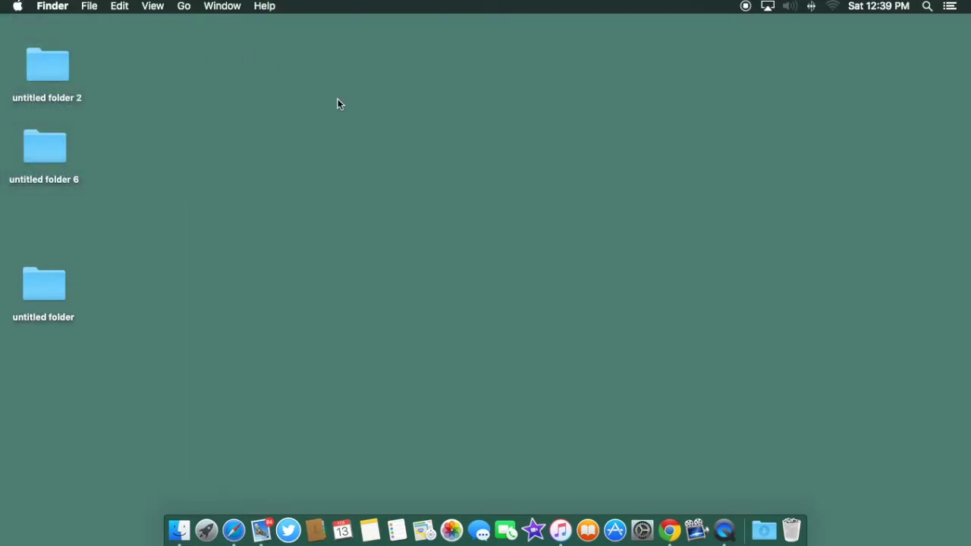
click(644, 527)
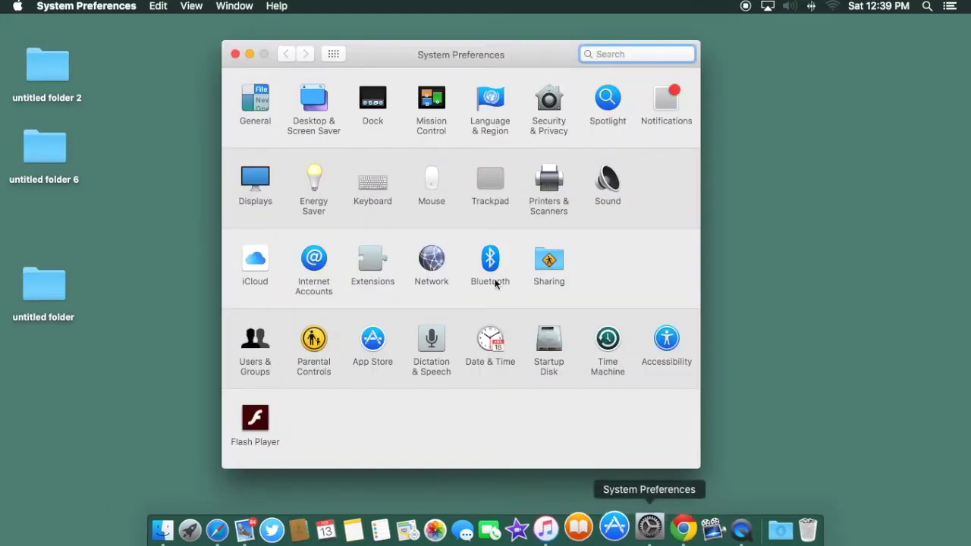
- Set the desktop picture to Elephant in Desktop & Screen Saver and close the window
drag(416, 56, 414, 49)
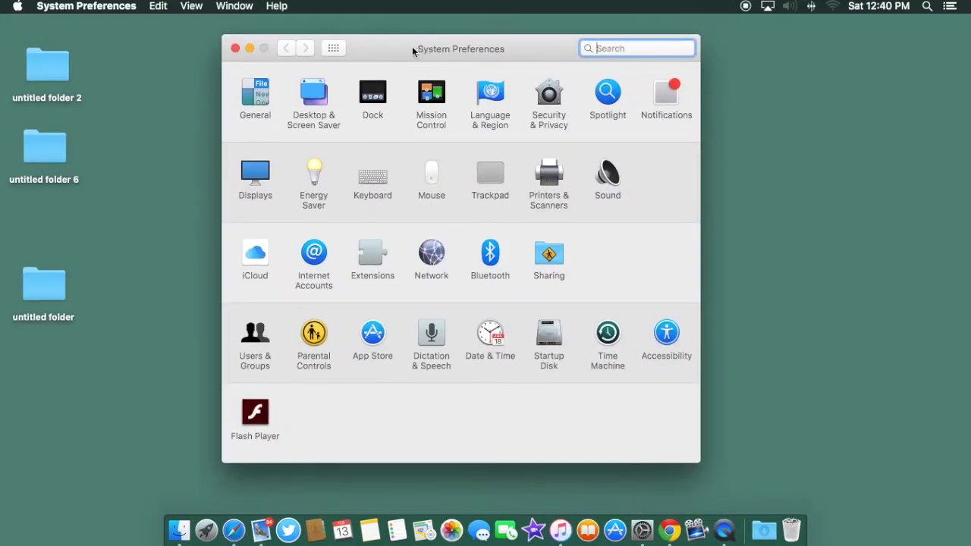
click(311, 98)
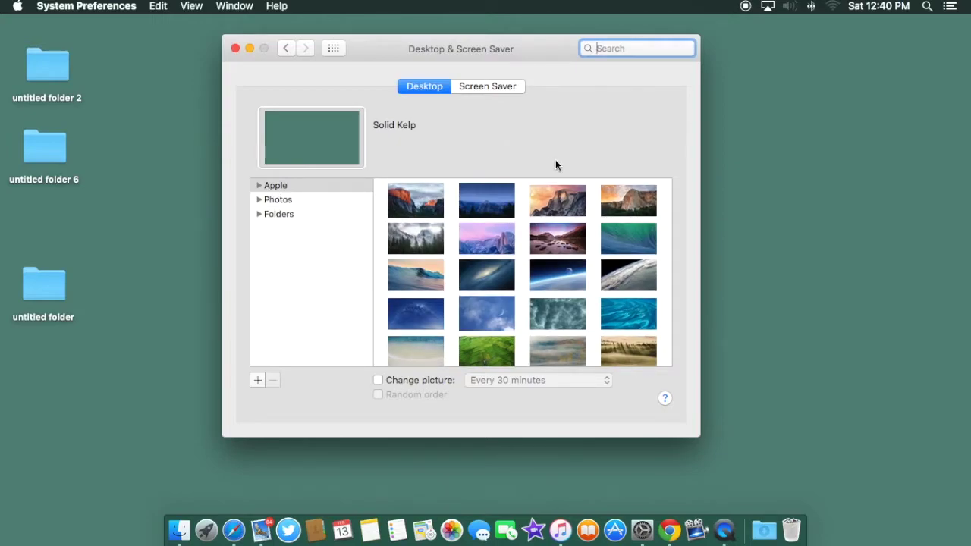
scroll(545, 292, down, 3)
scroll(545, 296, down, 8)
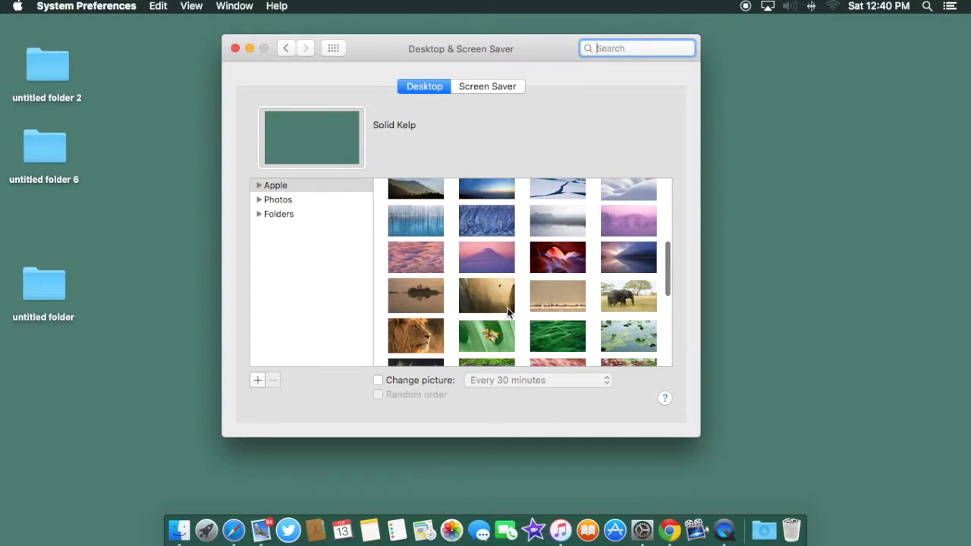
click(622, 299)
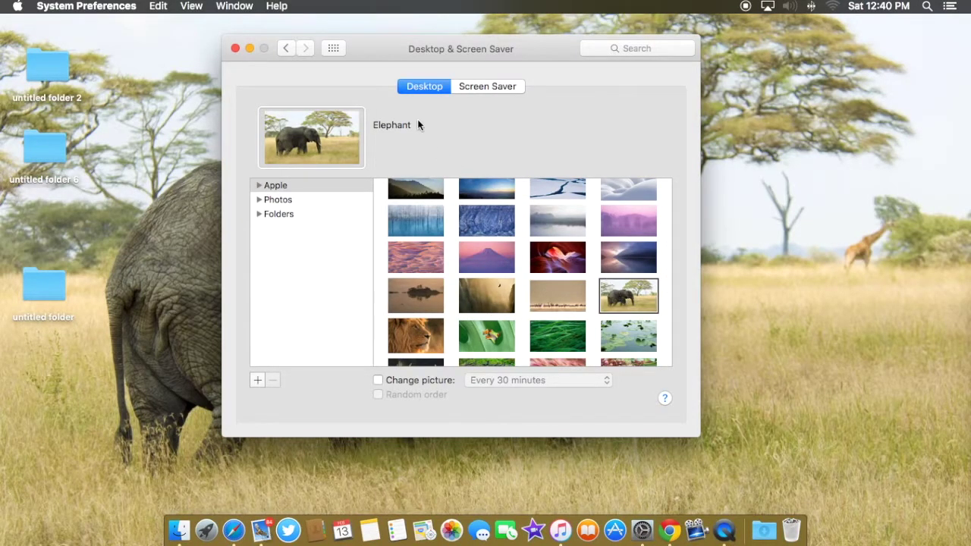
click(235, 49)
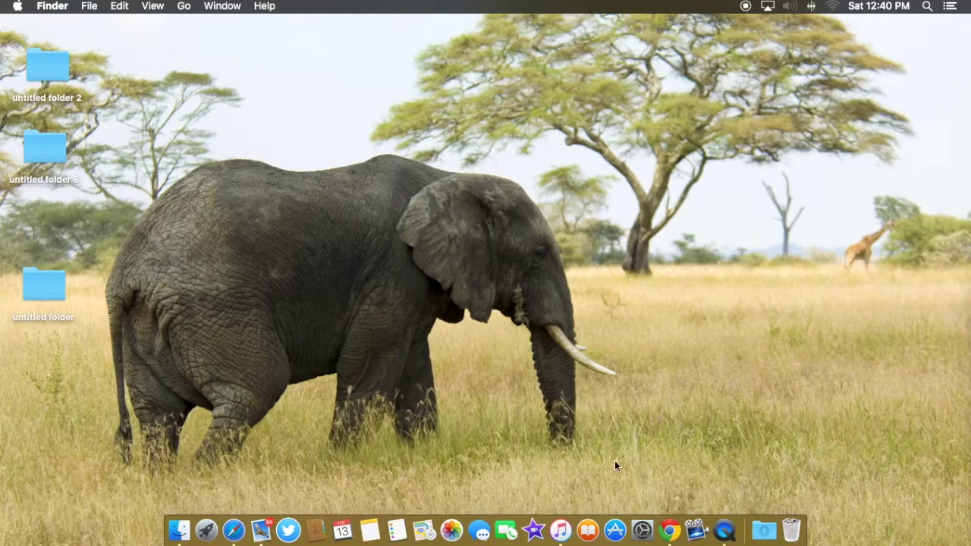
click(642, 527)
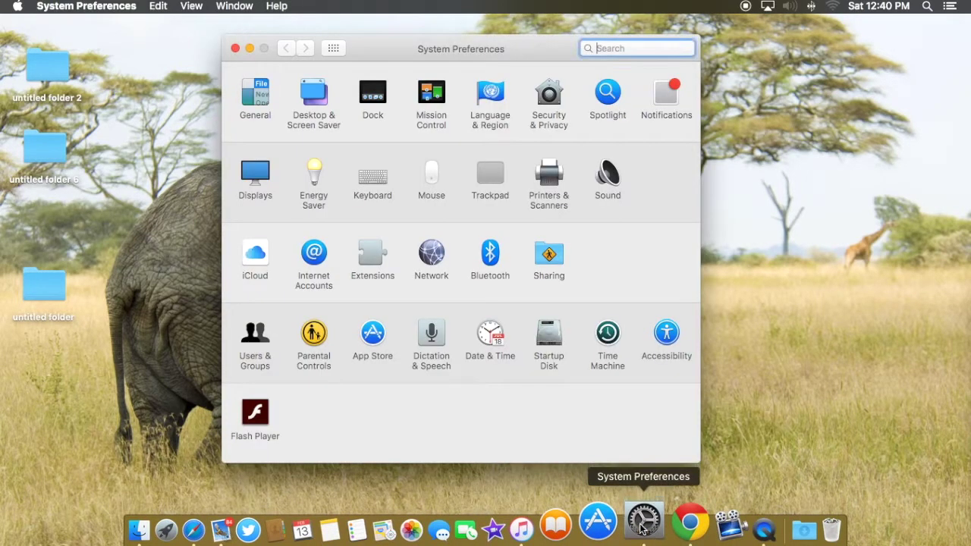
click(317, 106)
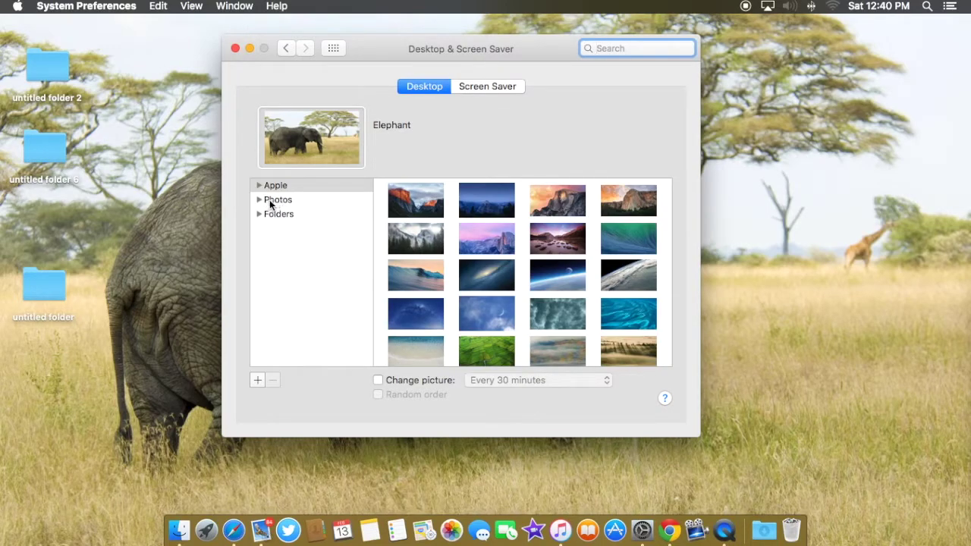
click(270, 200)
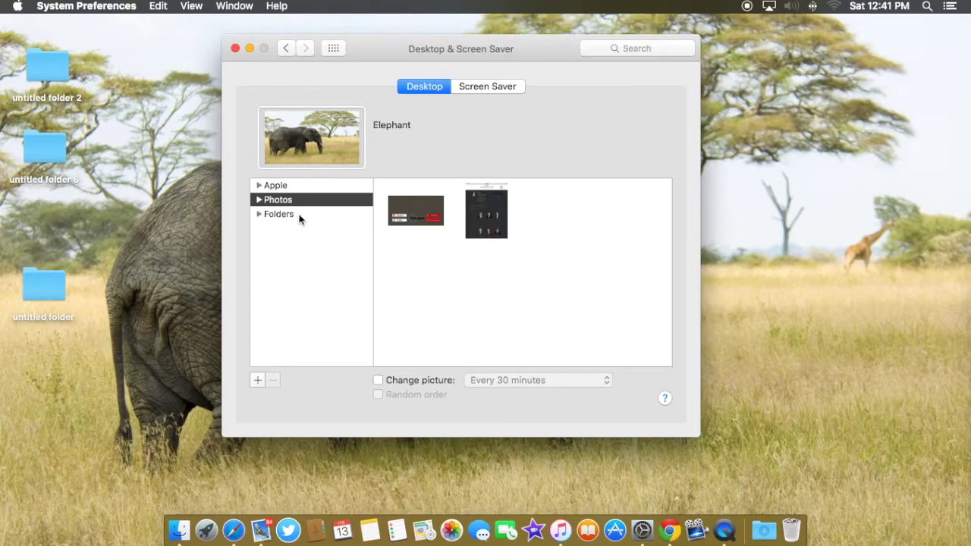
click(278, 216)
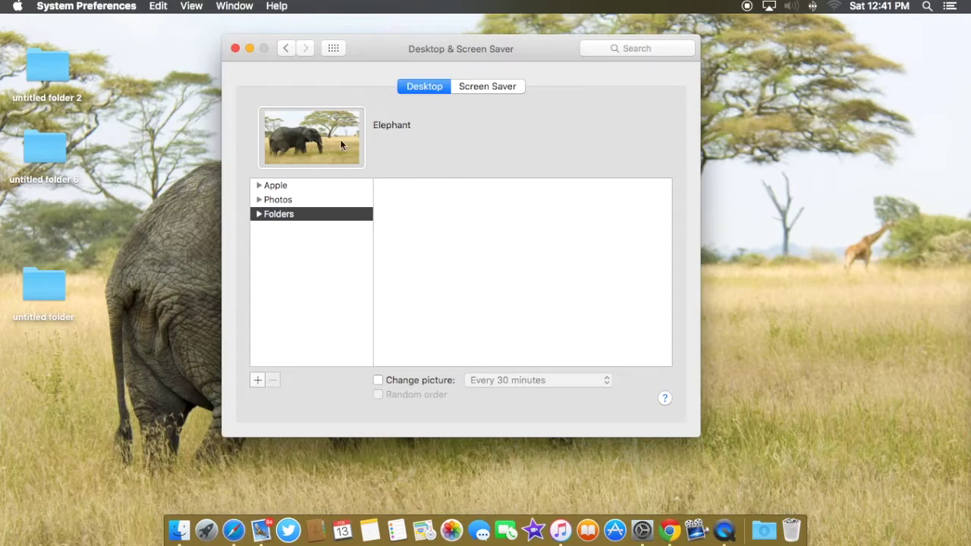
click(236, 49)
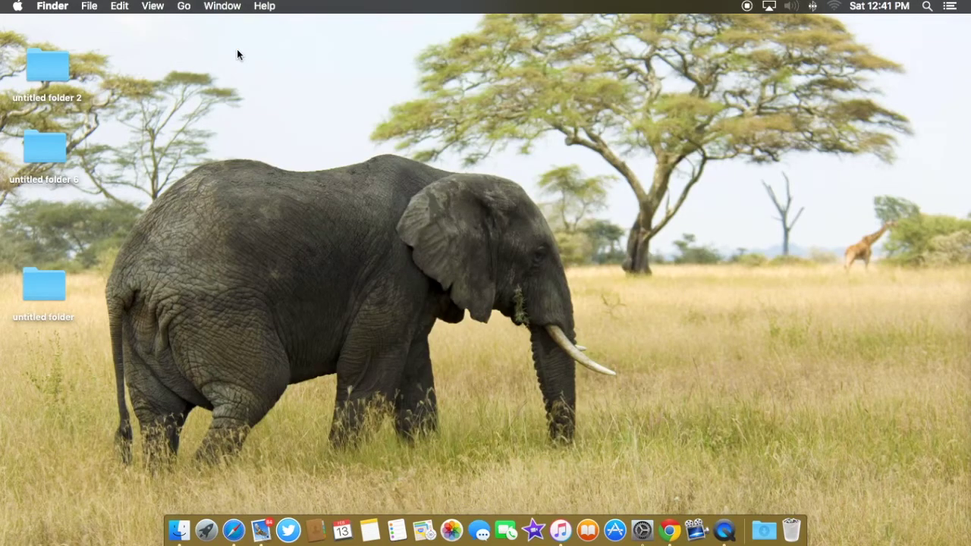
- Open the home folder and the desktop's untitled folder, briefly viewing the Screen Shot image
click(184, 7)
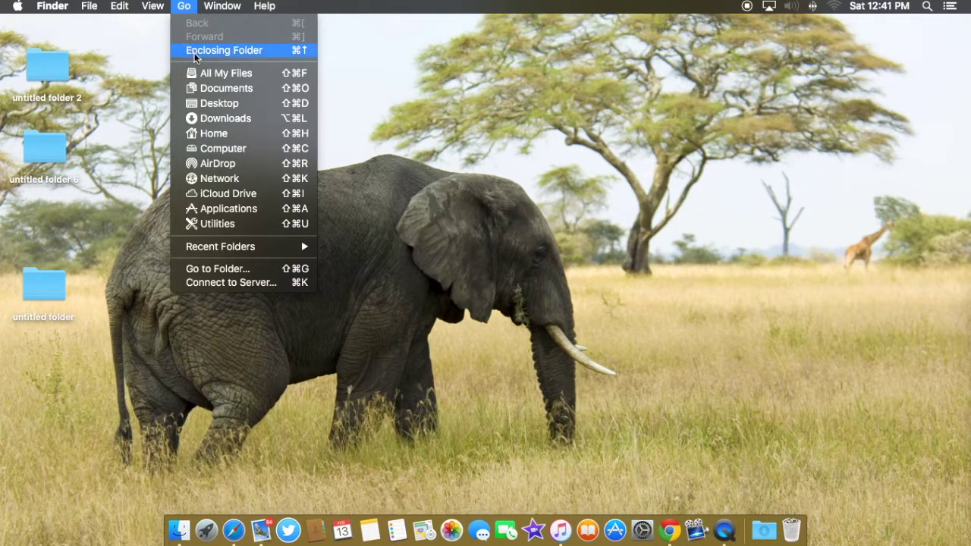
click(226, 50)
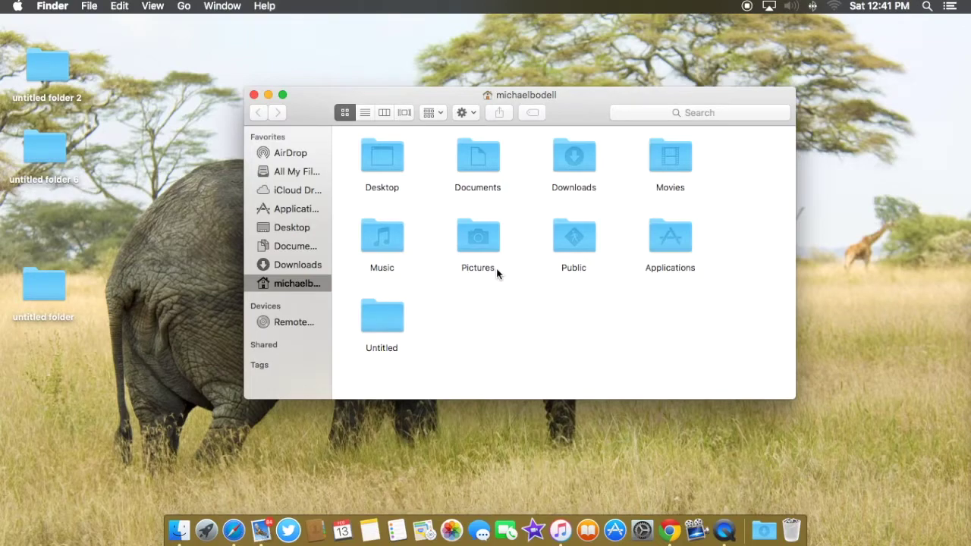
click(159, 294)
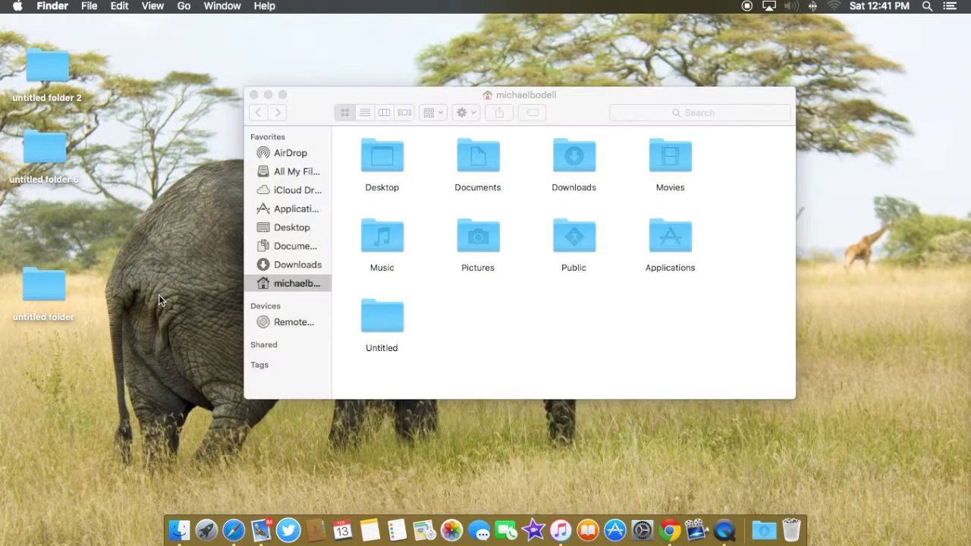
double_click(62, 287)
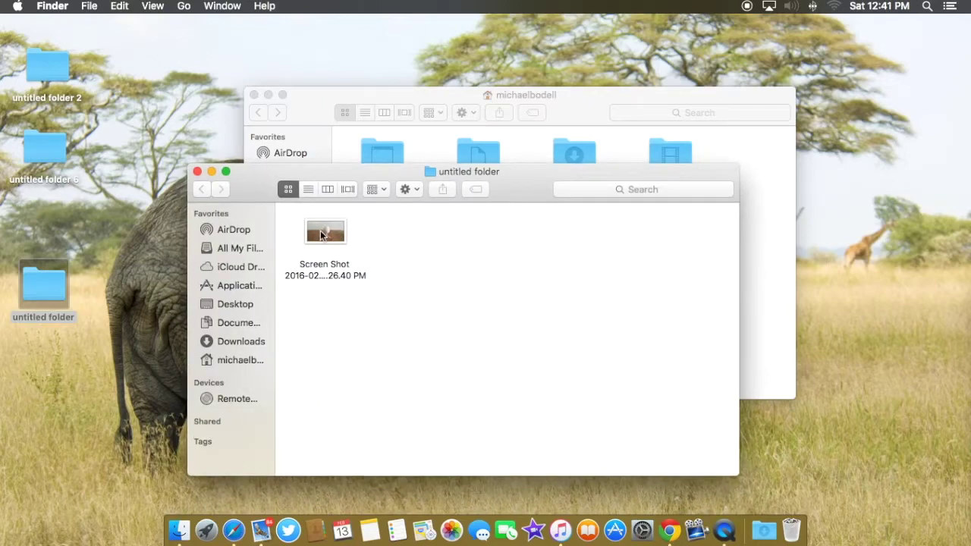
double_click(341, 232)
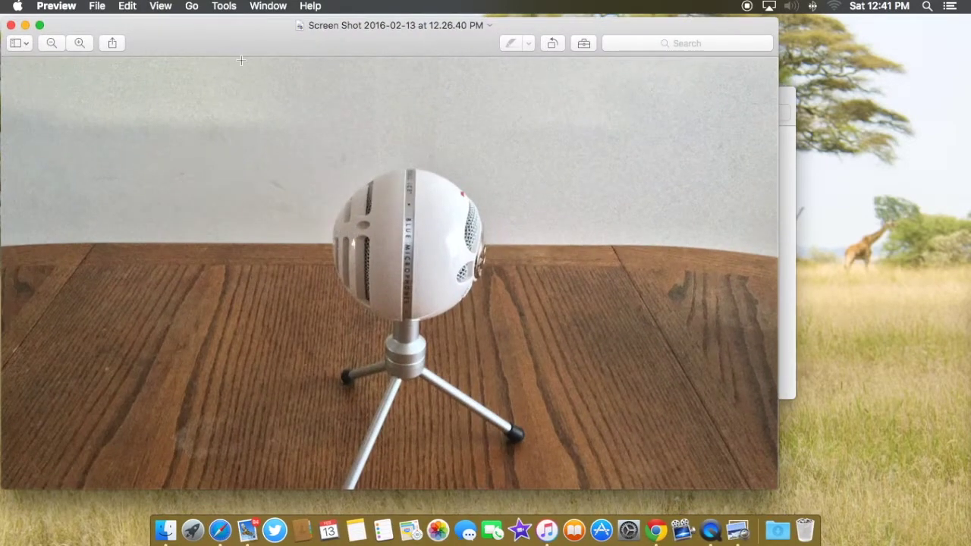
drag(238, 37, 341, 39)
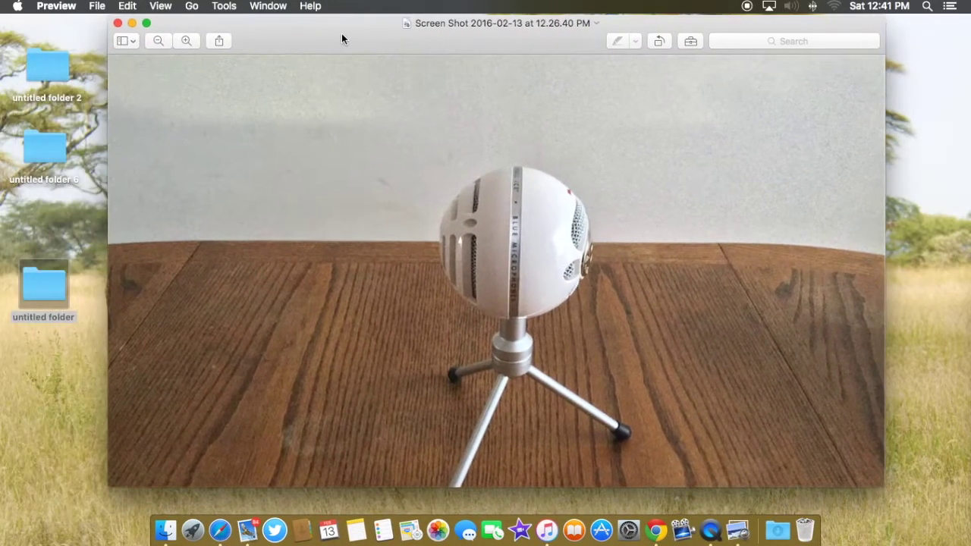
click(118, 26)
- Drag the Screen Shot 2016-02-13 image into Pictures, confirm it arrived, and close the windows
drag(381, 168, 244, 314)
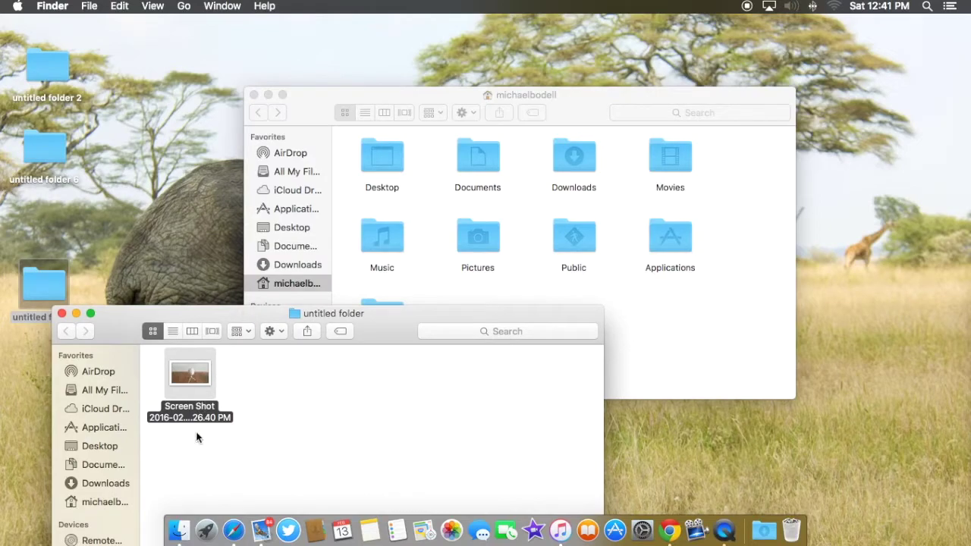
drag(179, 366, 444, 245)
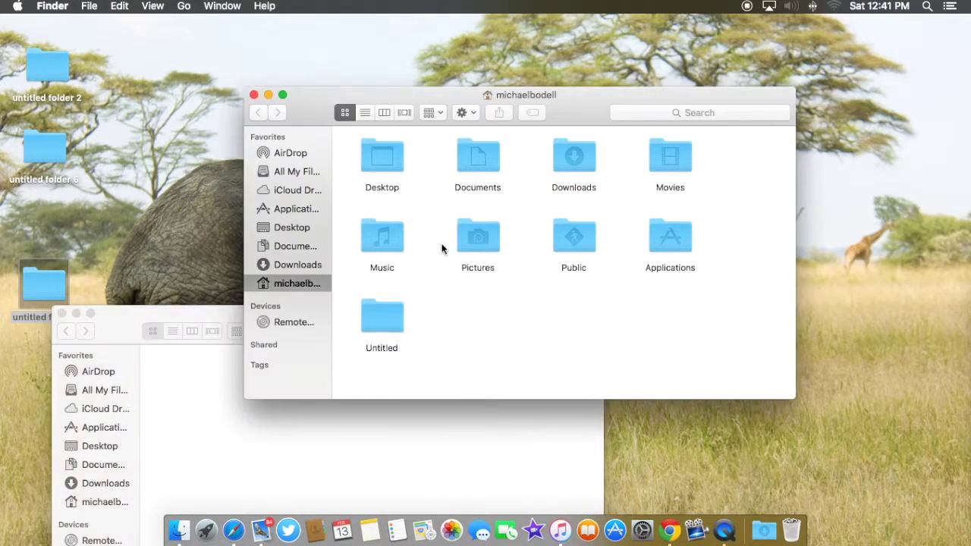
click(63, 313)
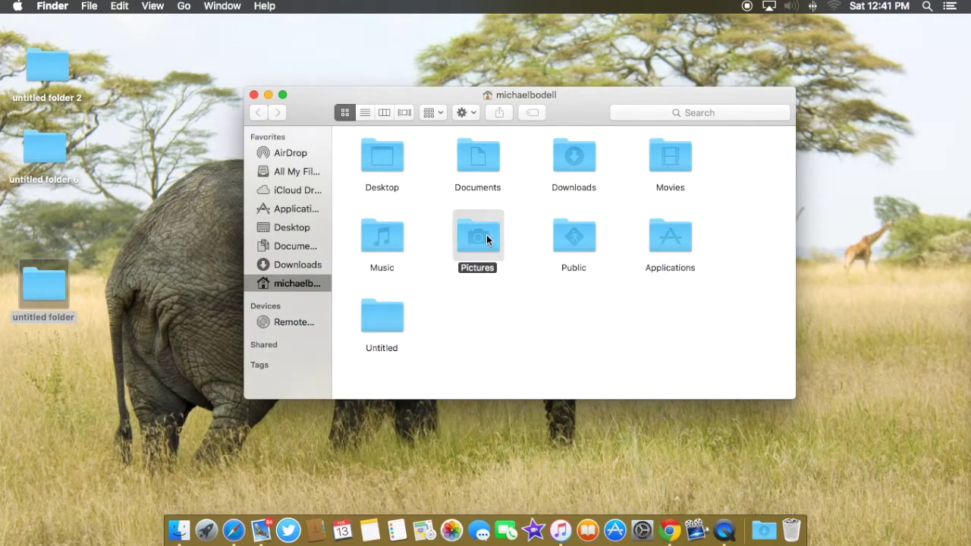
double_click(486, 235)
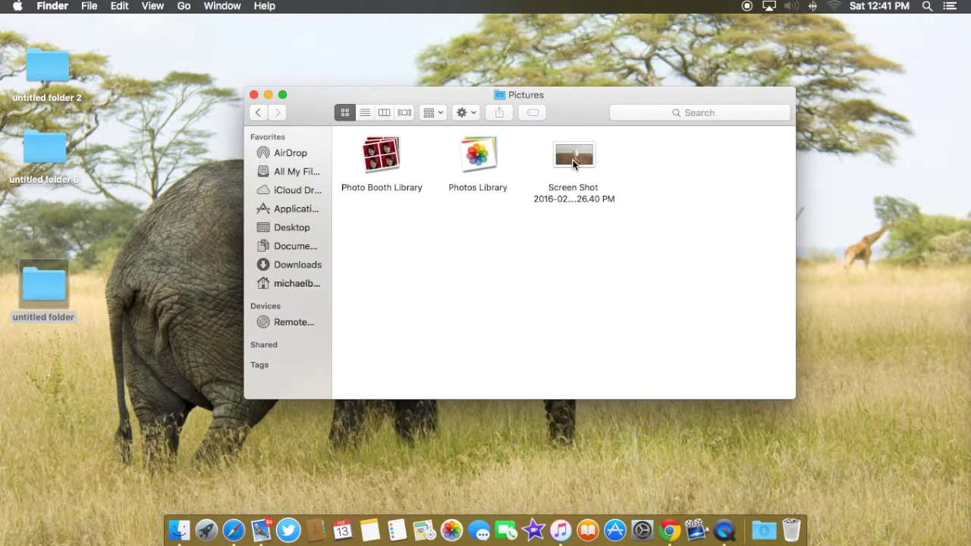
click(254, 95)
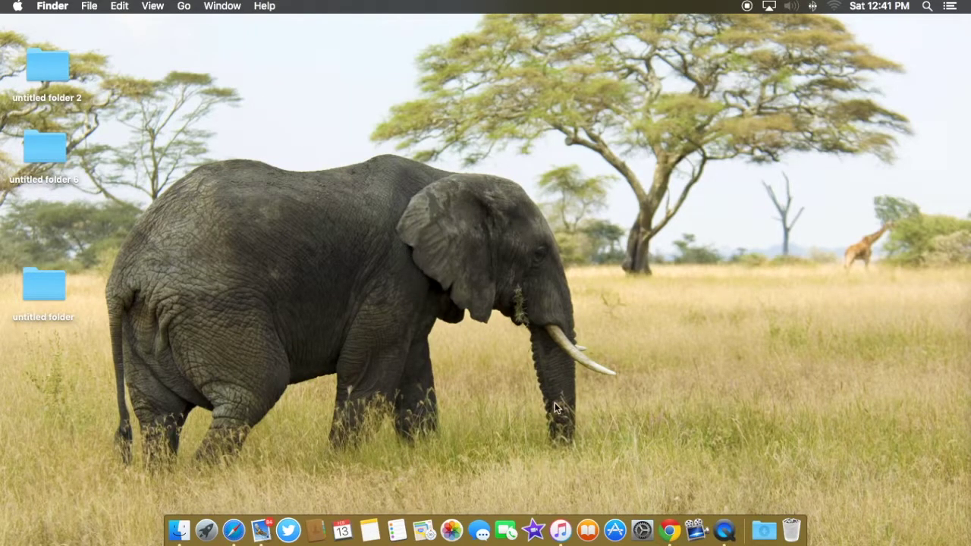
- Set the Screen Shot 2016-02-13 microphone image as desktop picture, then reopen Desktop & Screen Saver
click(644, 526)
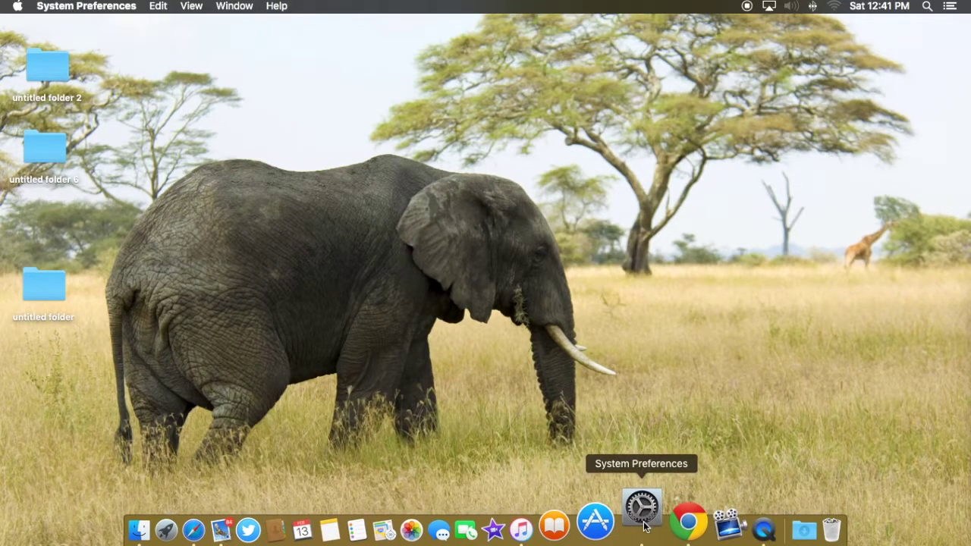
click(316, 97)
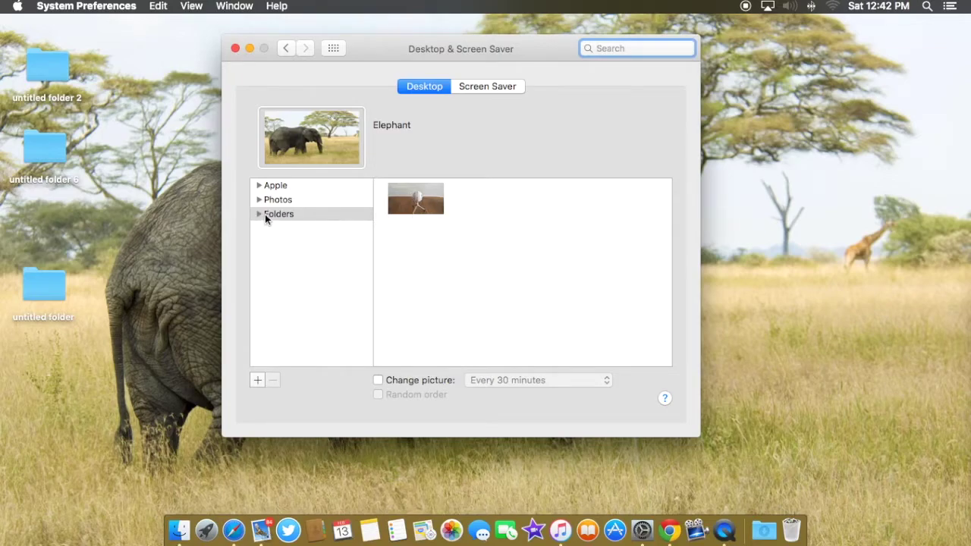
click(411, 201)
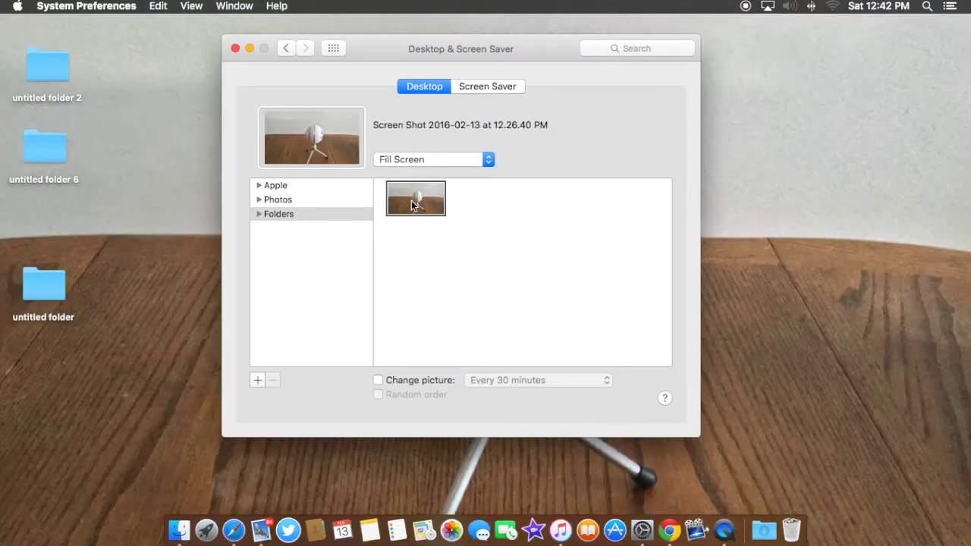
click(235, 49)
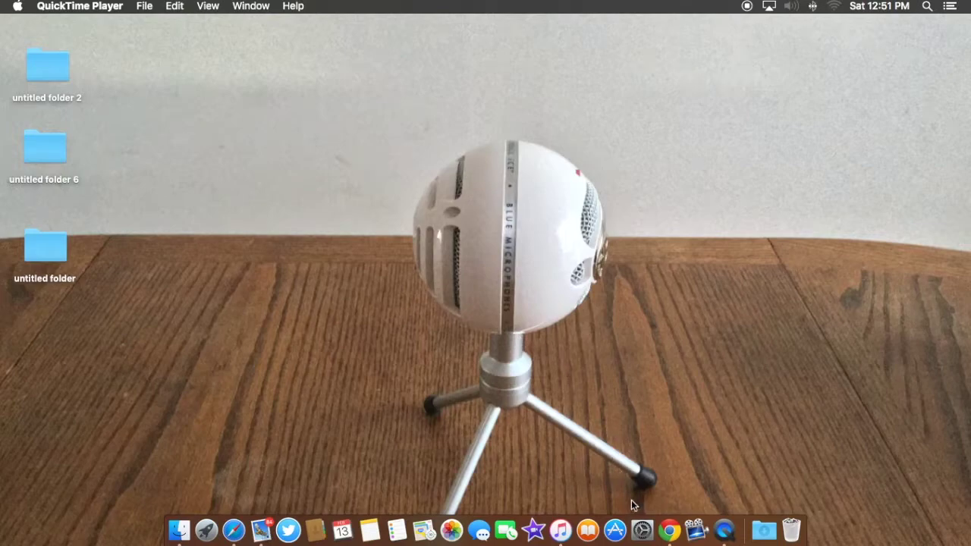
click(642, 524)
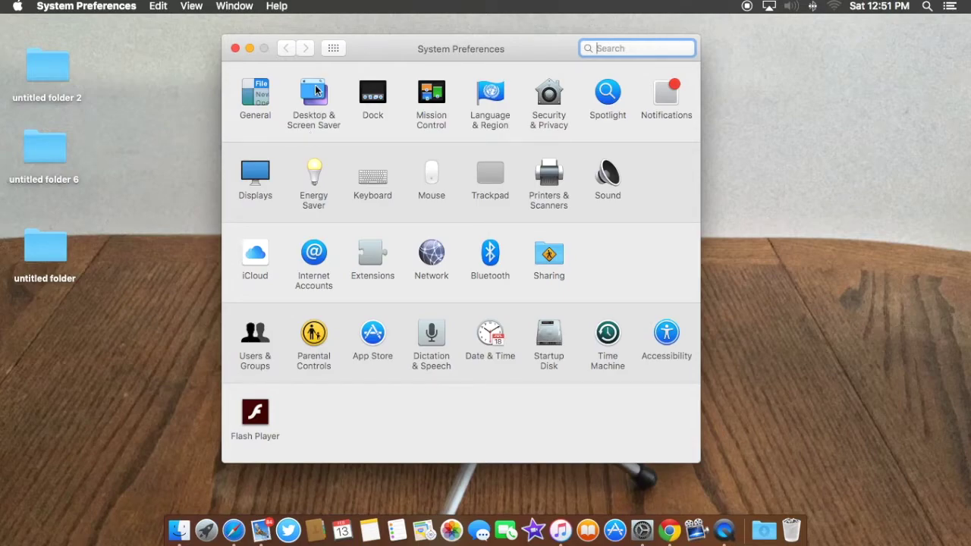
click(316, 91)
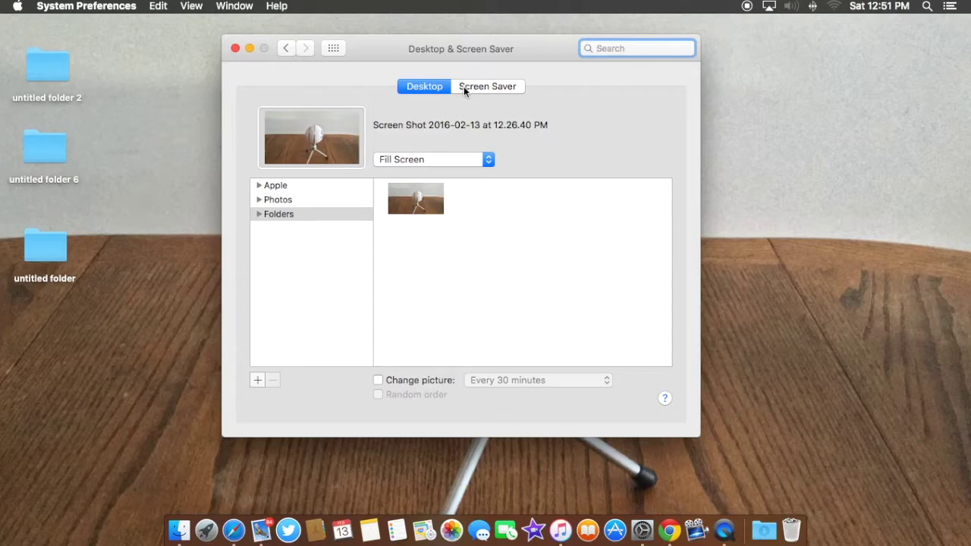
- Browse the Screen Saver tab's thumbnails, select Floating, and preview it full screen
click(494, 87)
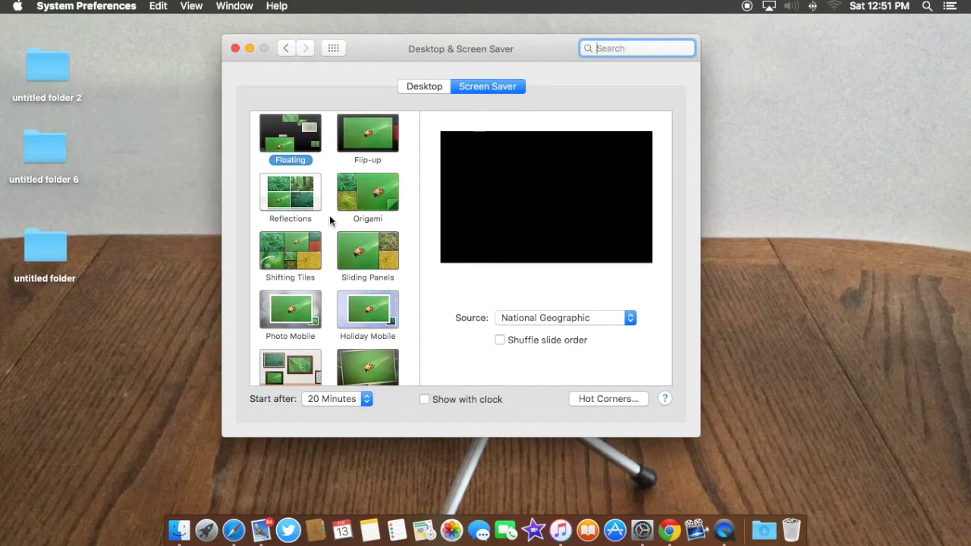
scroll(342, 286, down, 1)
scroll(342, 287, down, 10)
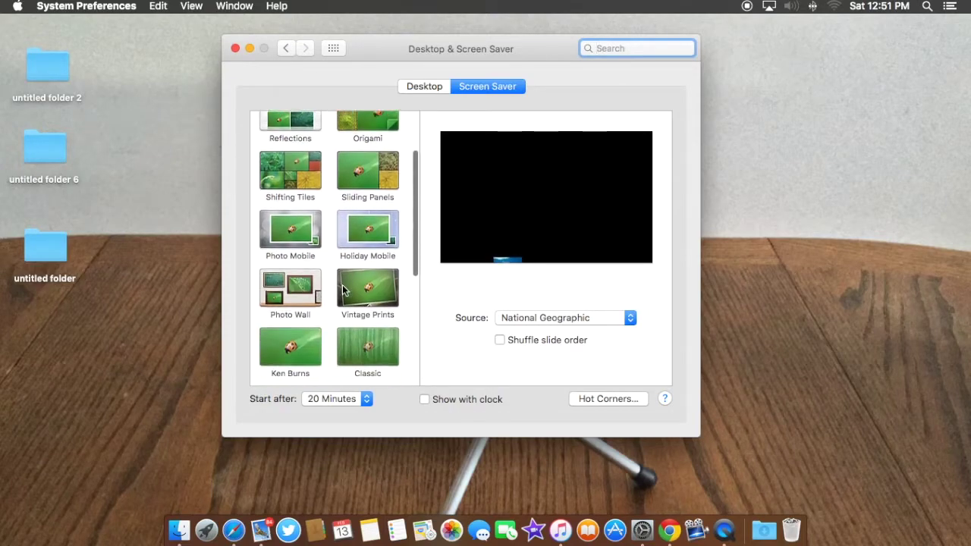
scroll(342, 289, up, 10)
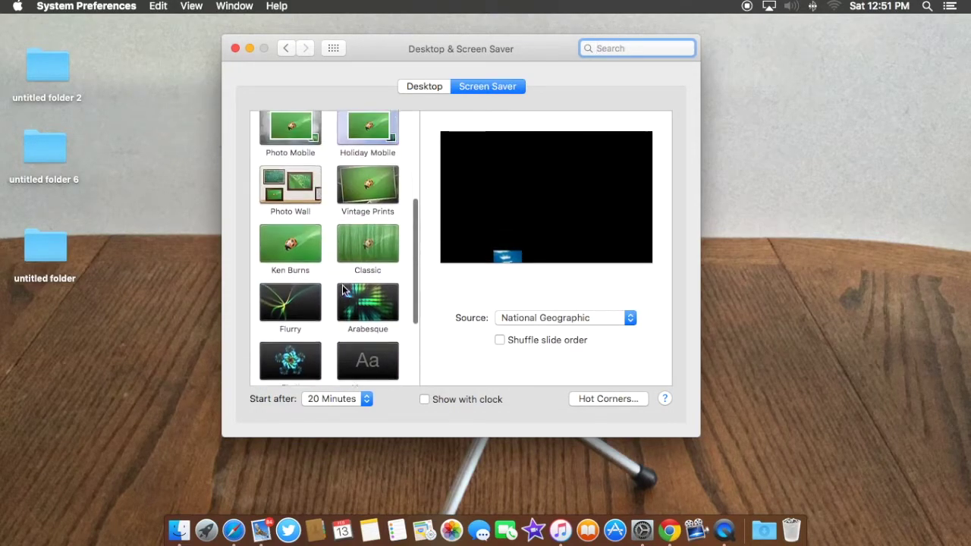
click(300, 144)
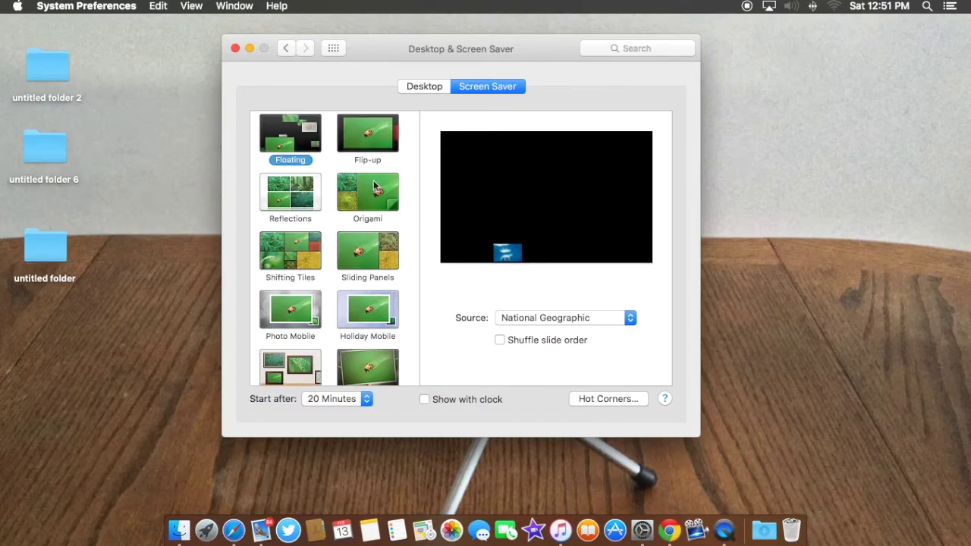
mouse_move(515, 236)
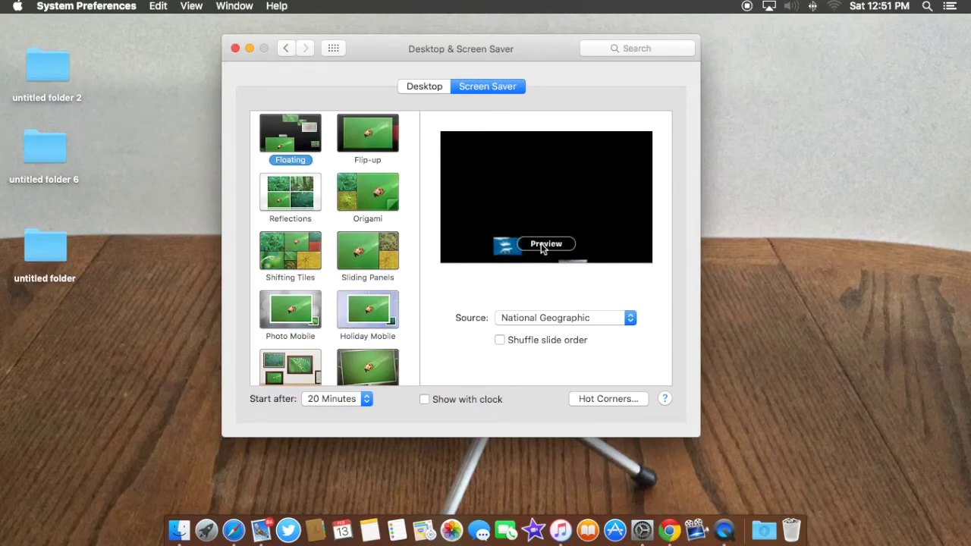
click(546, 243)
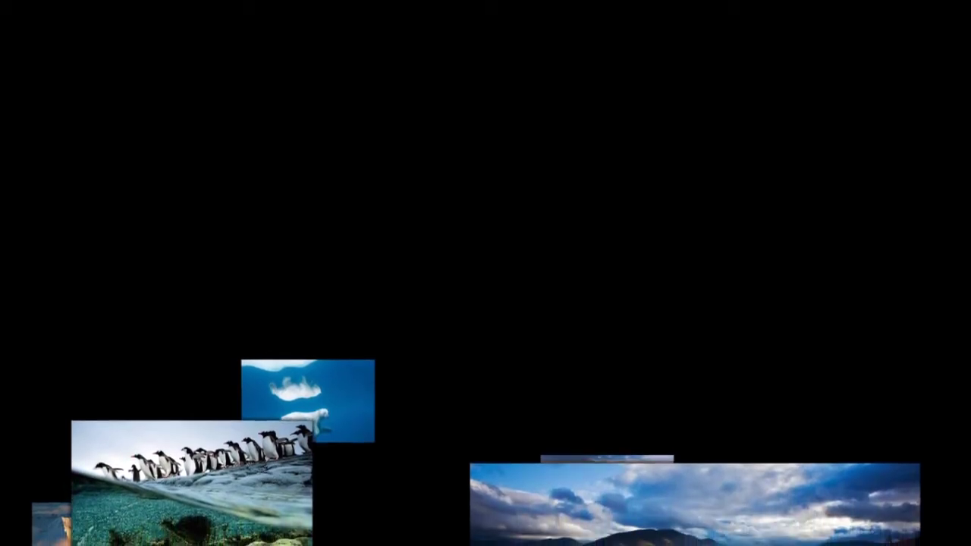
click(488, 242)
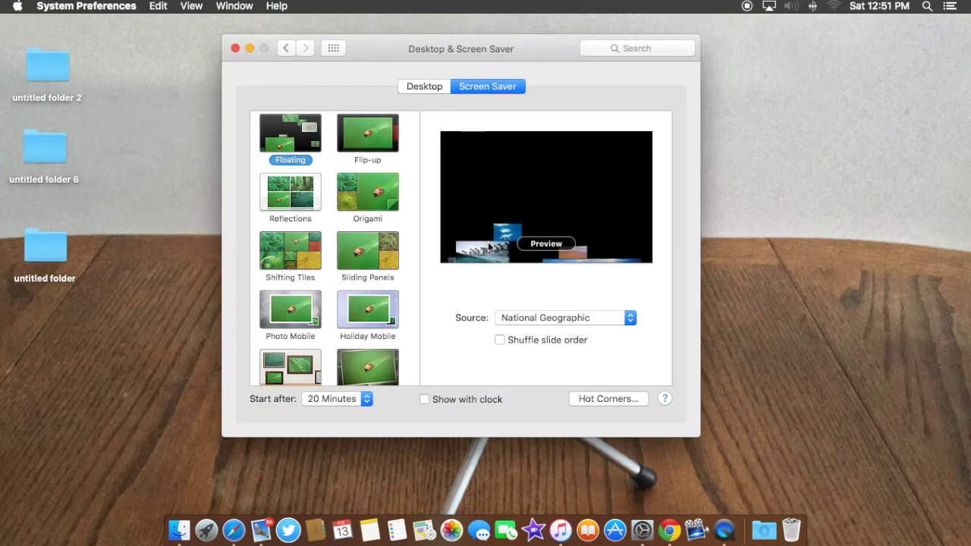
click(351, 321)
- Preview Holiday Mobile, then select Photo Wall and preview it full screen
click(553, 244)
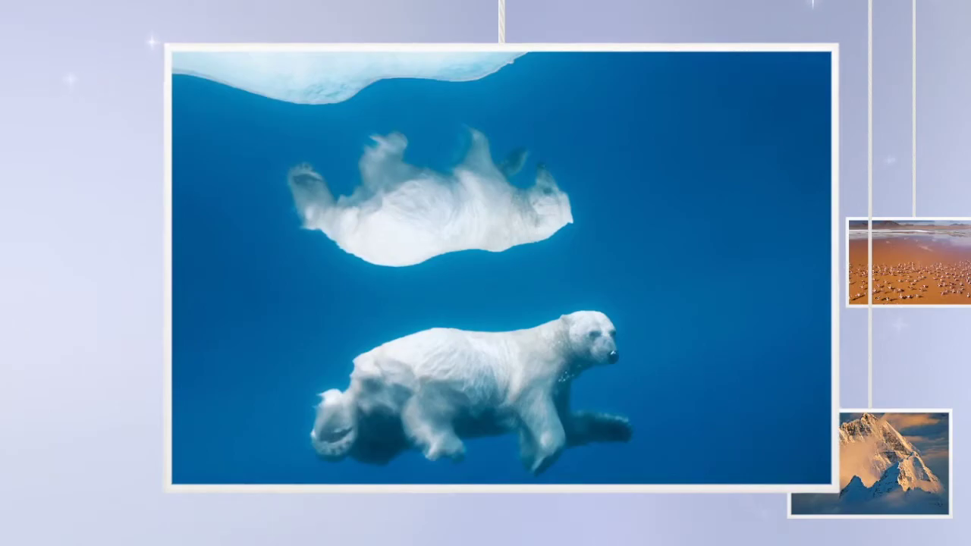
mouse_move(477, 221)
click(296, 364)
mouse_move(546, 227)
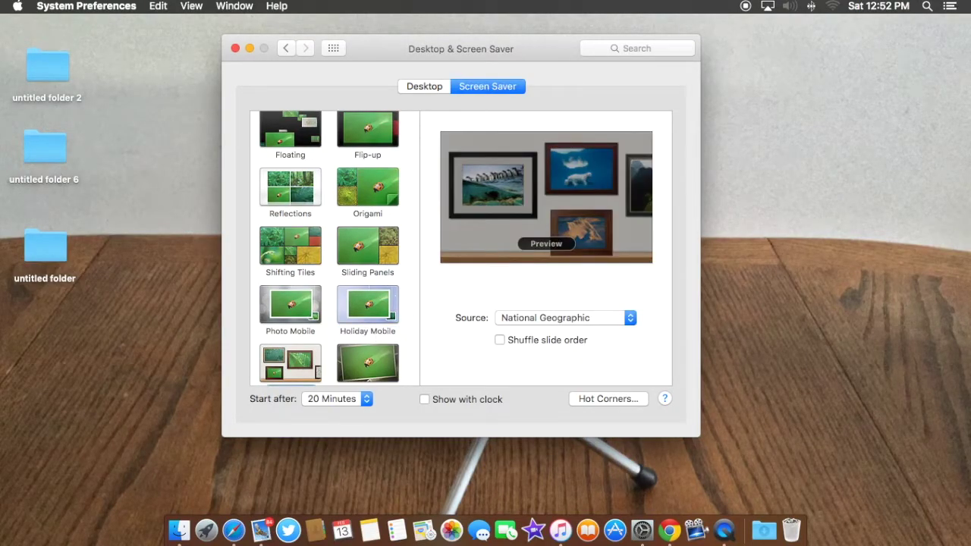
click(547, 244)
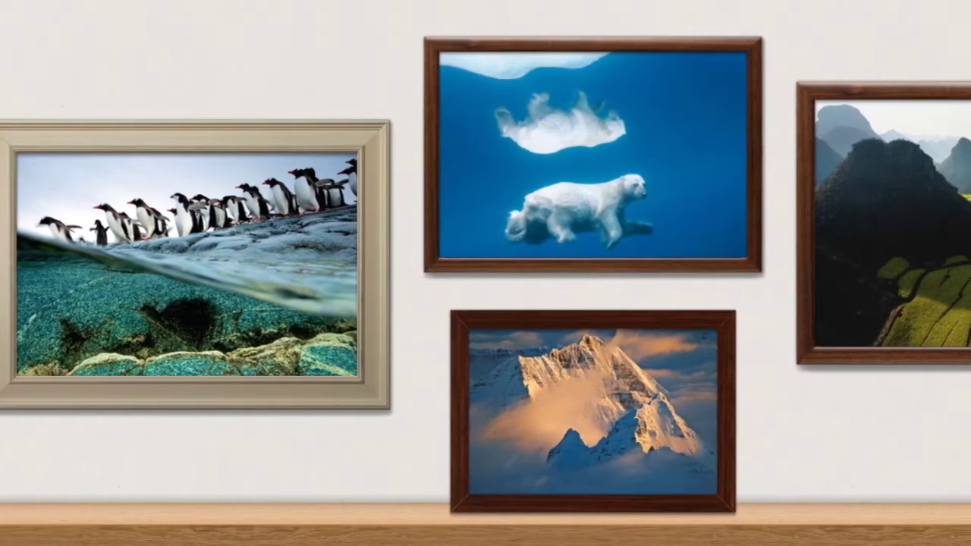
mouse_move(713, 327)
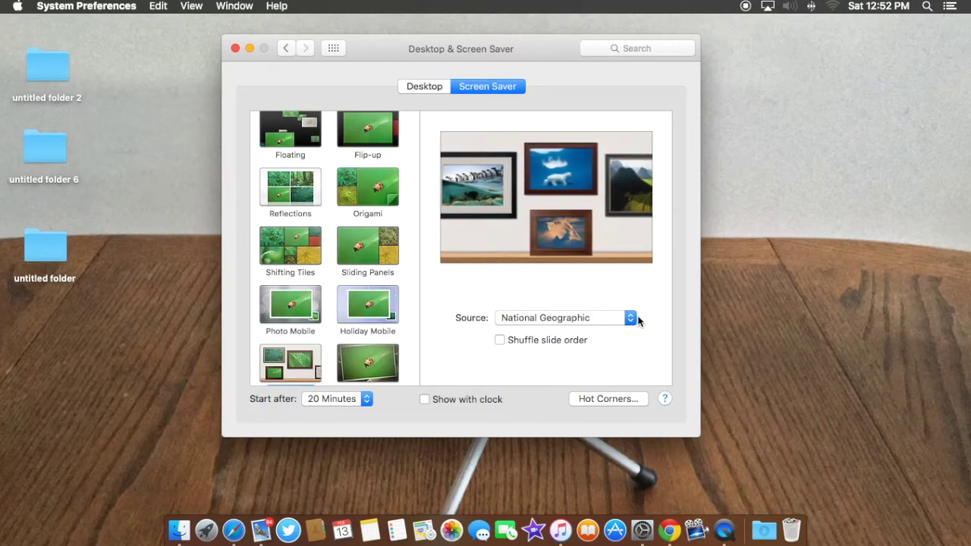
- Set Source to Choose Folder… and browse to Pictures, then inspect and close the desktop untitled folder
click(560, 317)
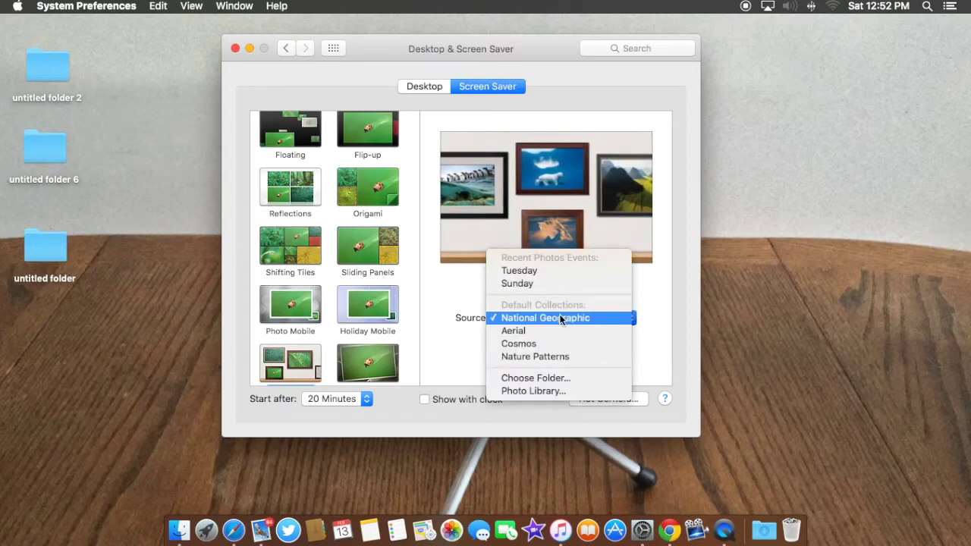
click(525, 379)
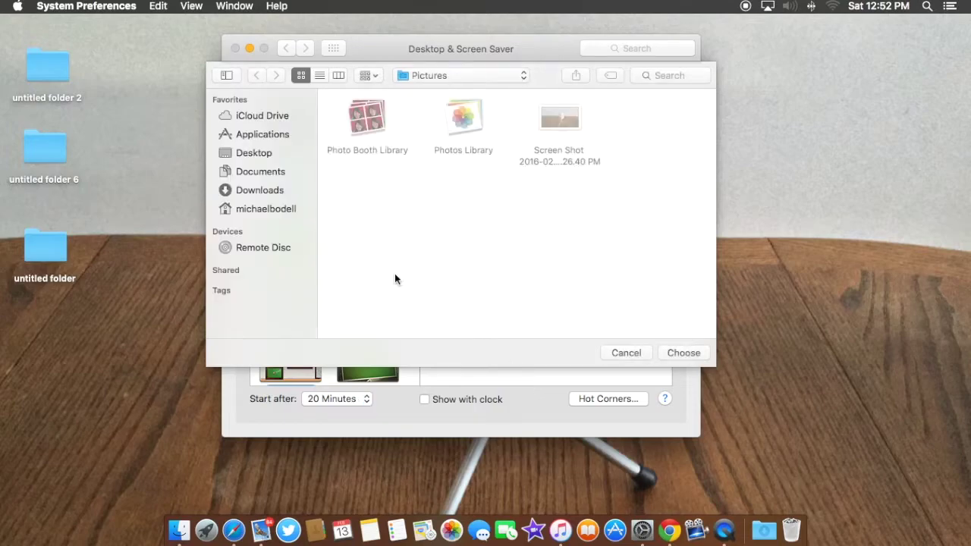
click(249, 212)
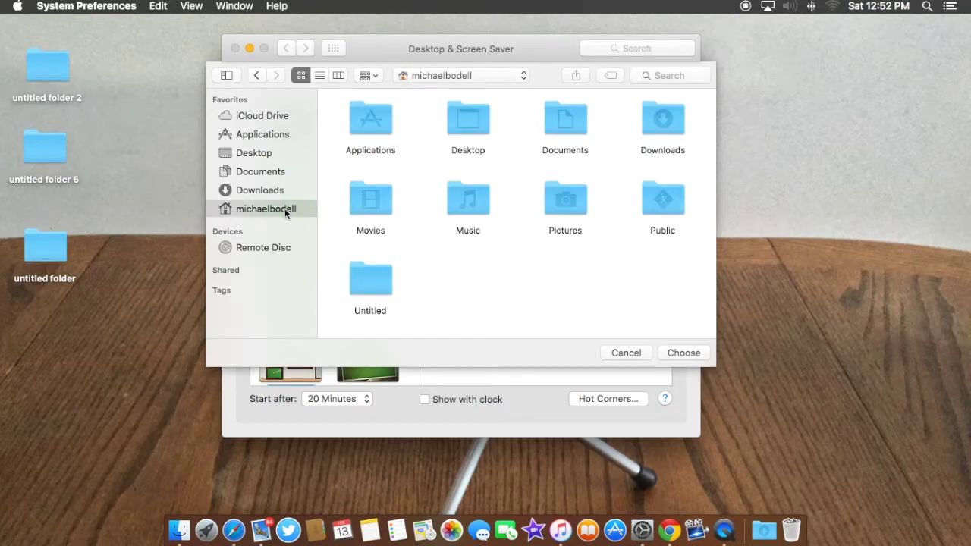
double_click(564, 211)
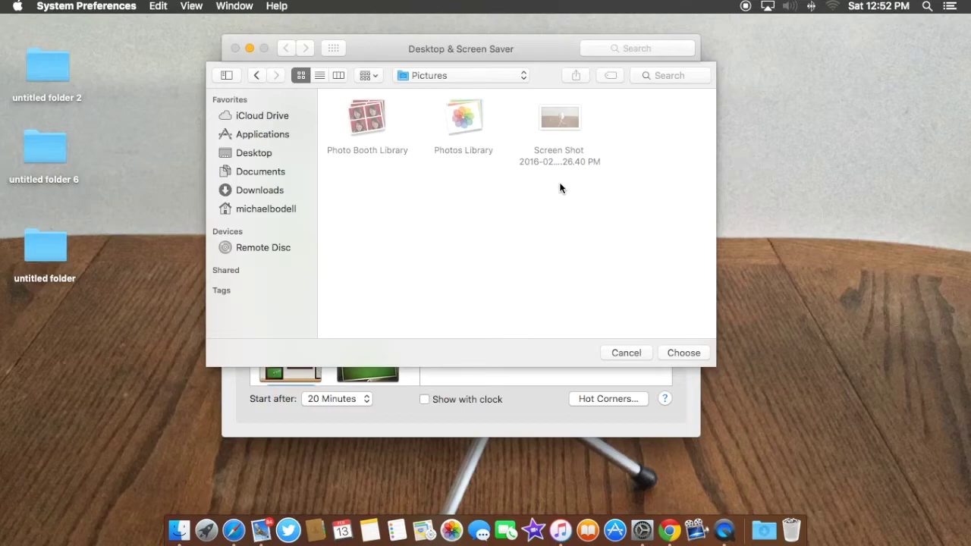
double_click(53, 257)
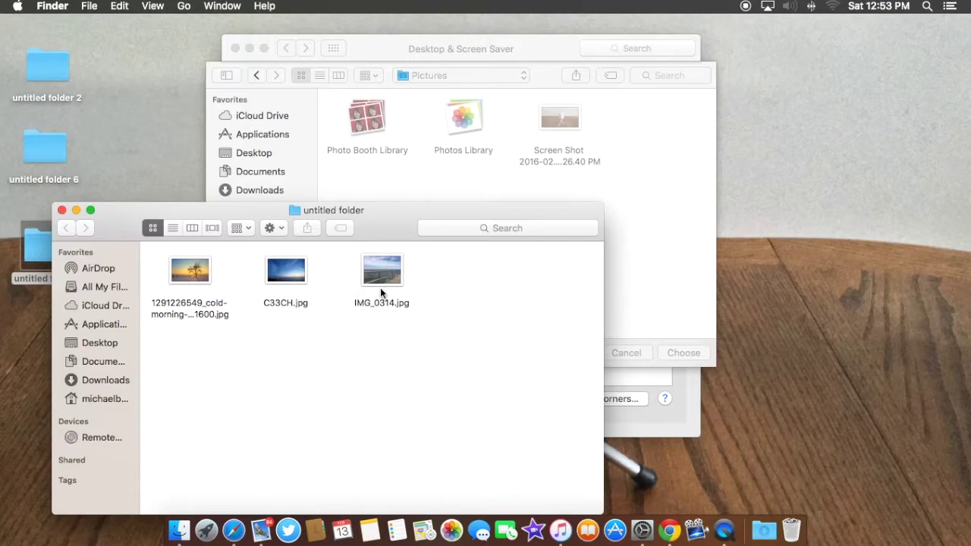
click(62, 210)
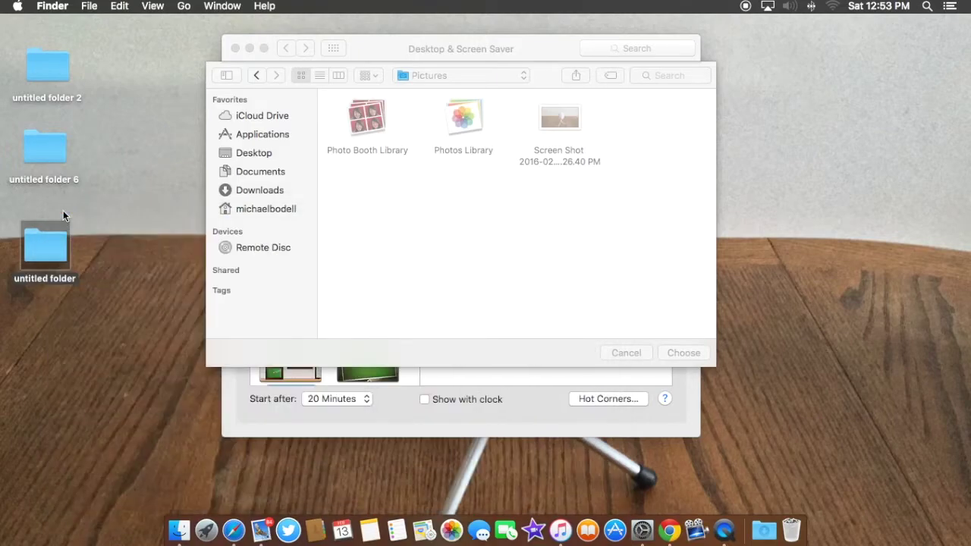
- Cancel the folder chooser, close System Preferences, and open the home folder from the Go menu
click(613, 353)
click(237, 48)
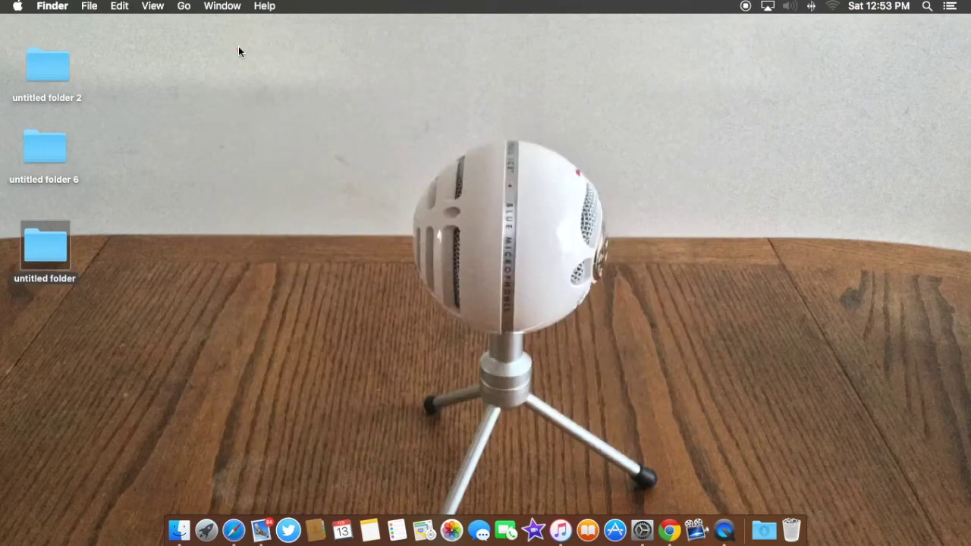
click(226, 92)
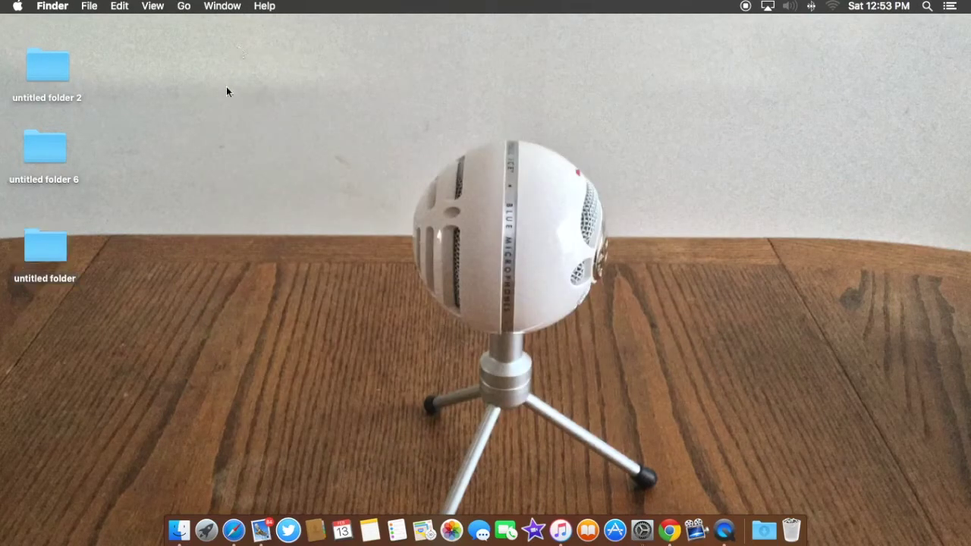
click(184, 6)
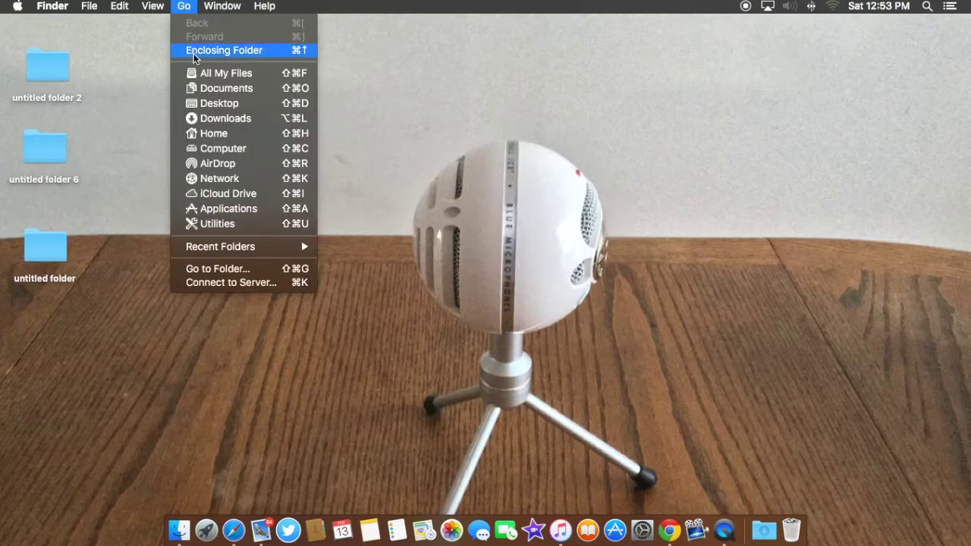
click(227, 49)
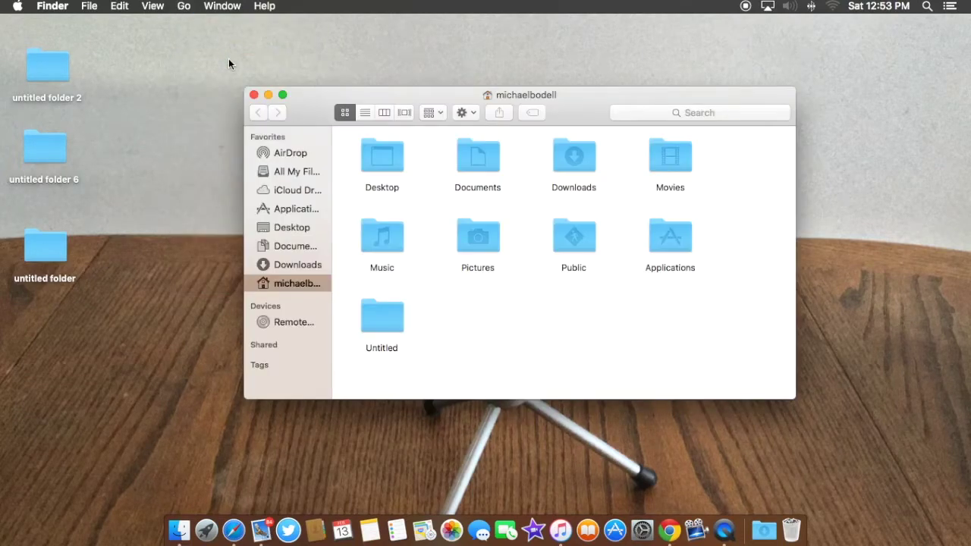
- Drag the untitled folder into Pictures, close the window, and relaunch System Preferences
drag(50, 251, 655, 160)
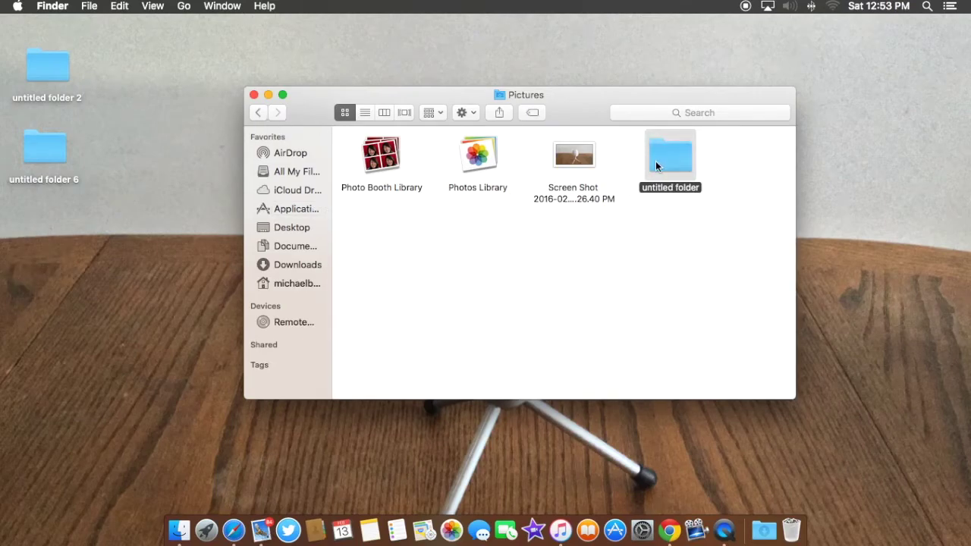
click(254, 96)
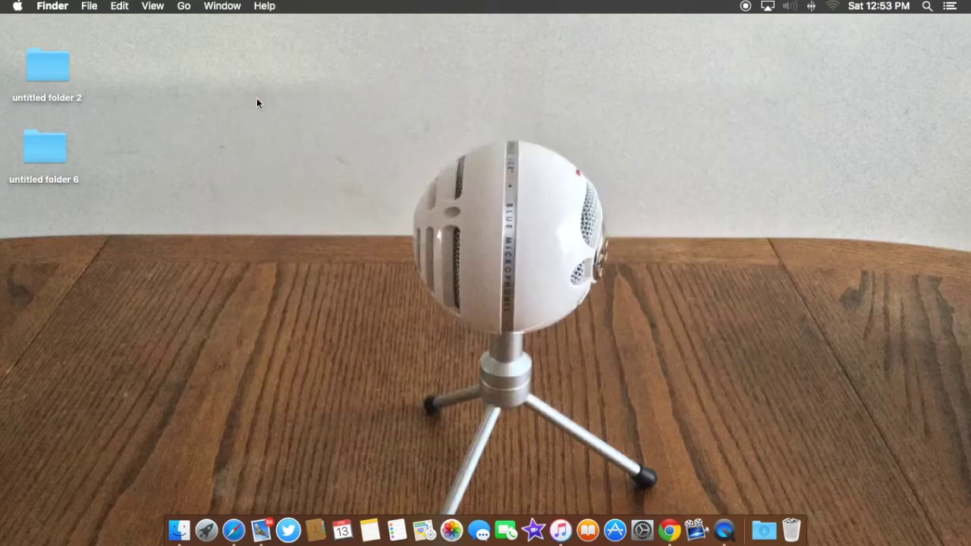
click(641, 528)
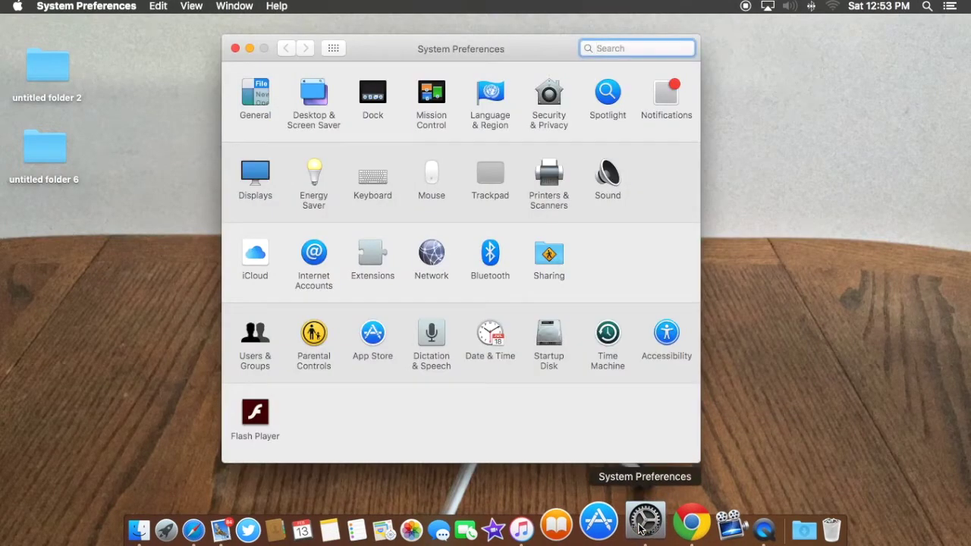
- Open Desktop & Screen Saver, set Source to Choose Folder…, and select untitled folder in Pictures
click(316, 100)
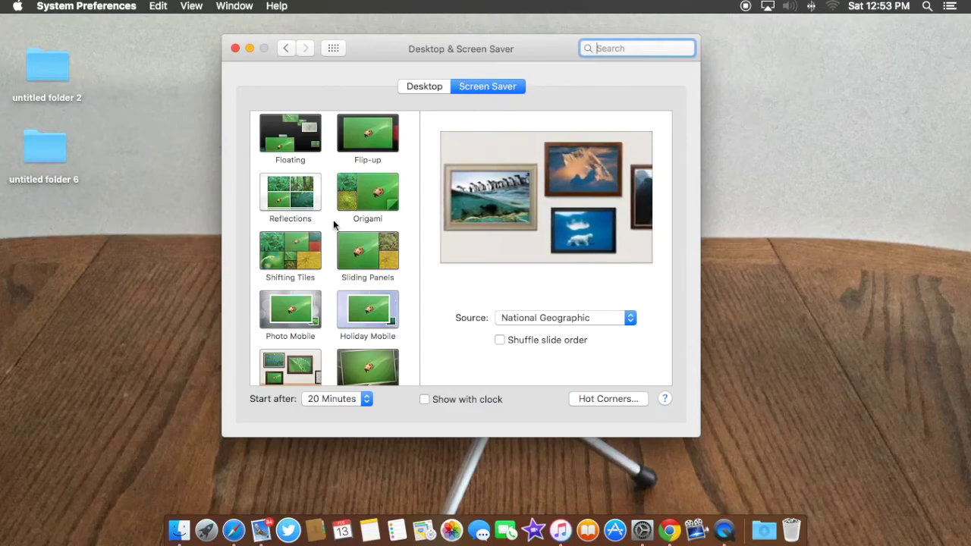
scroll(310, 272, down, 3)
scroll(309, 271, down, 2)
click(586, 317)
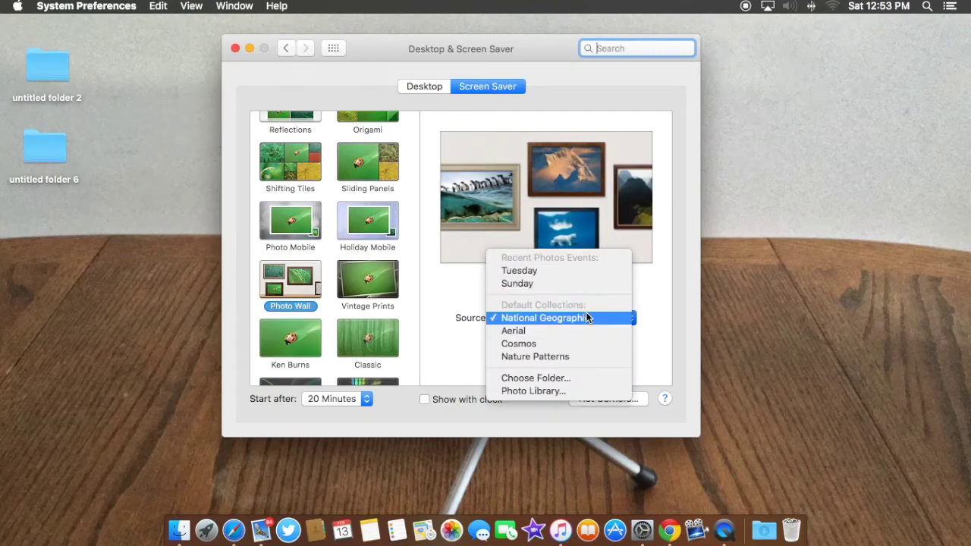
click(507, 379)
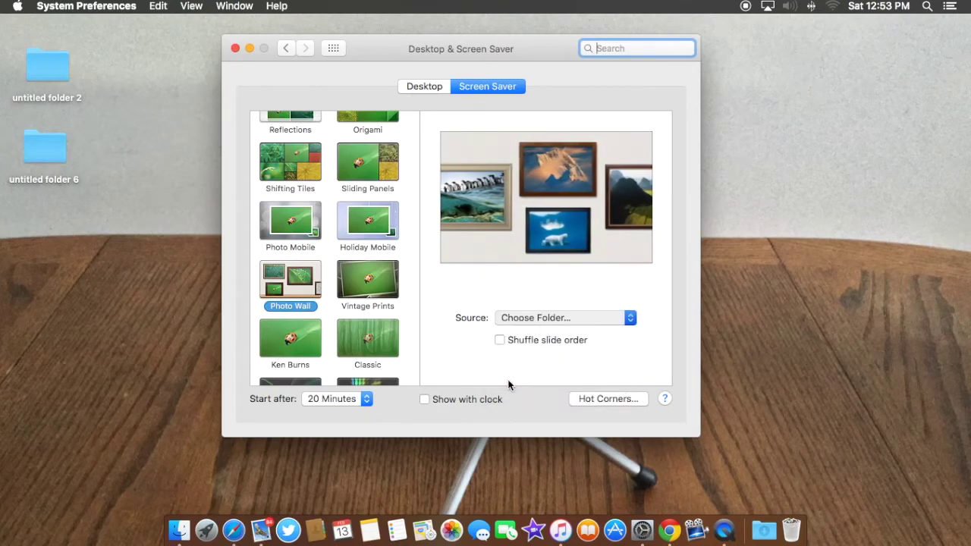
click(663, 118)
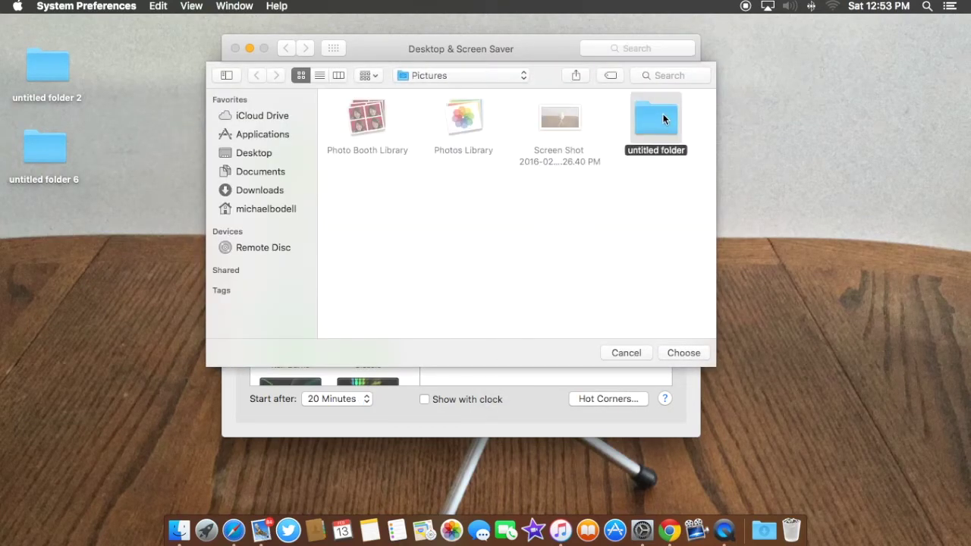
- Confirm untitled folder as the Photo Wall photo source and preview the screen saver full screen
click(680, 352)
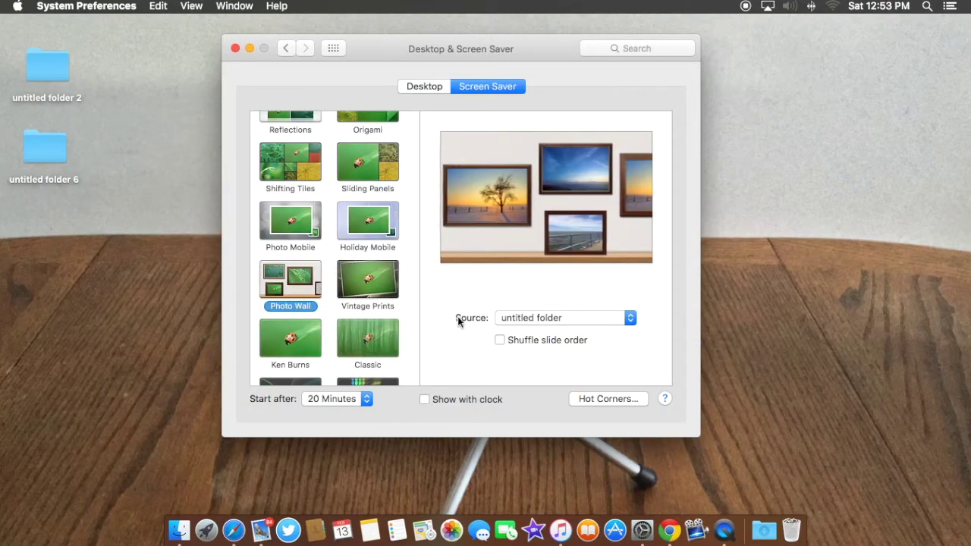
click(540, 240)
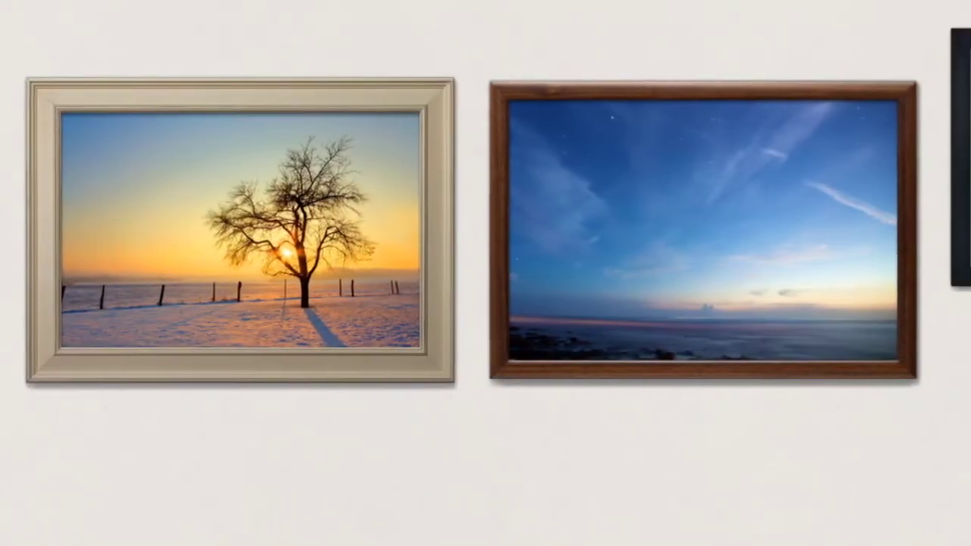
mouse_move(484, 414)
mouse_move(540, 244)
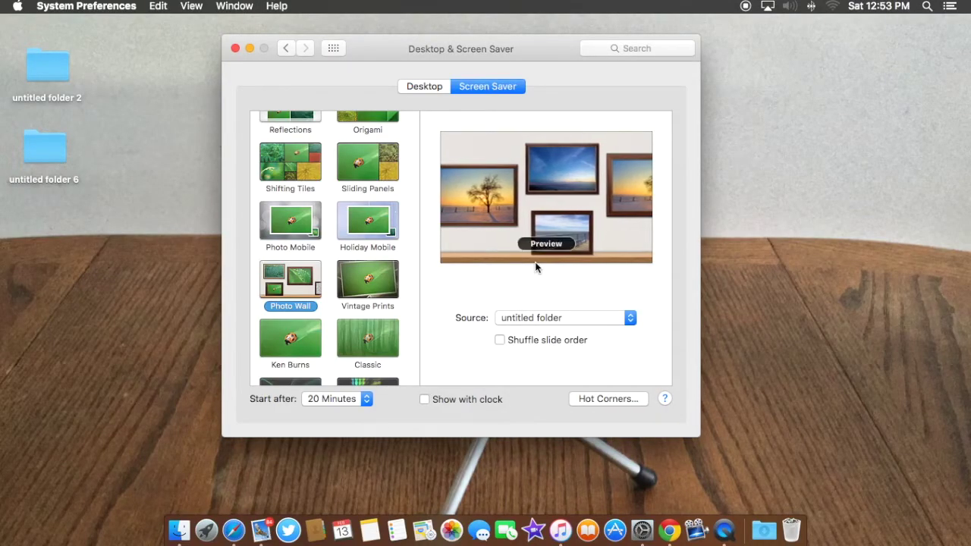
click(549, 241)
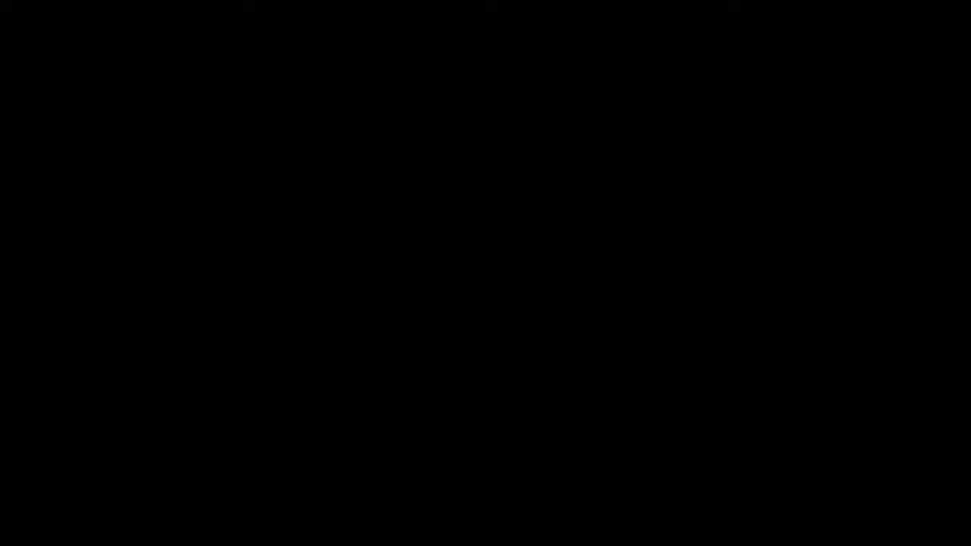